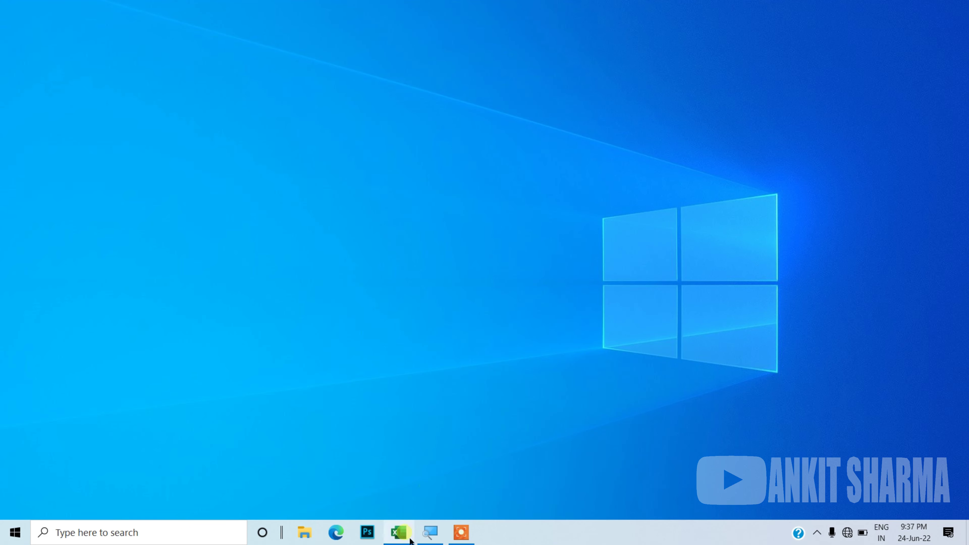
# Restore the lookup workbook showing the RANKING FORMULA sheet with the student scores table.
pyautogui.click(398, 532)
pyautogui.click(433, 350)
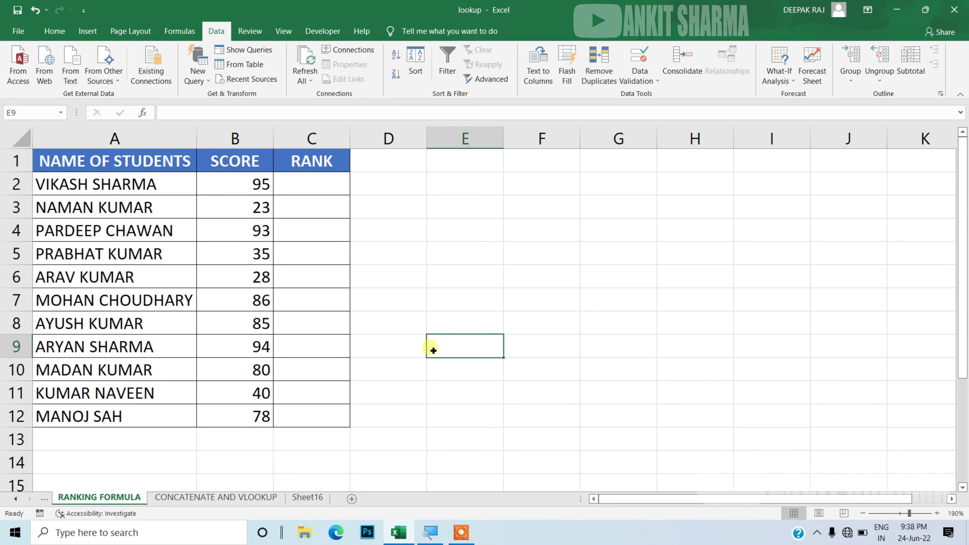
# Copy the student table A1:C12 and paste it starting at cell E1.
pyautogui.moveTo(145, 162)
pyautogui.mouseDown()
pyautogui.moveTo(262, 289)
pyautogui.moveTo(300, 426)
pyautogui.mouseUp()
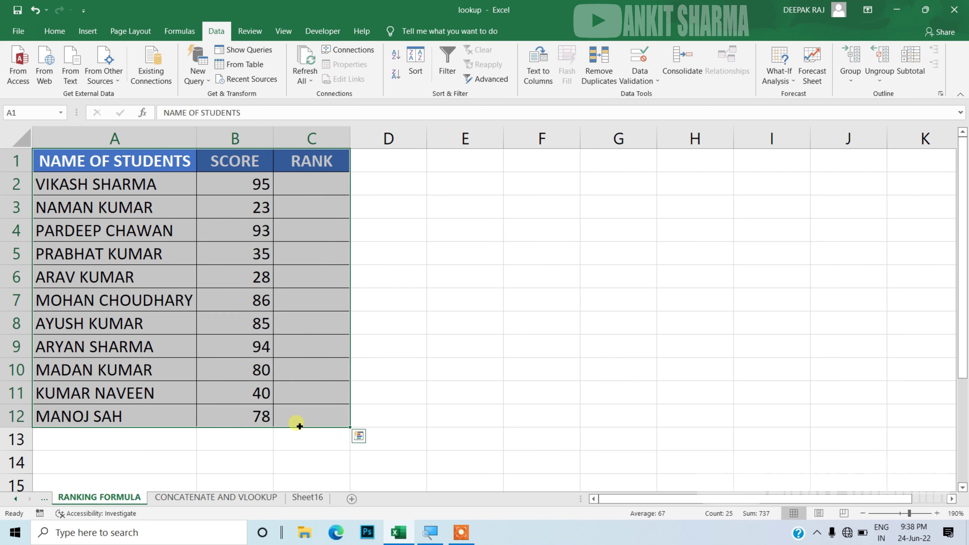
pyautogui.hotkey('ctrl', 'c')
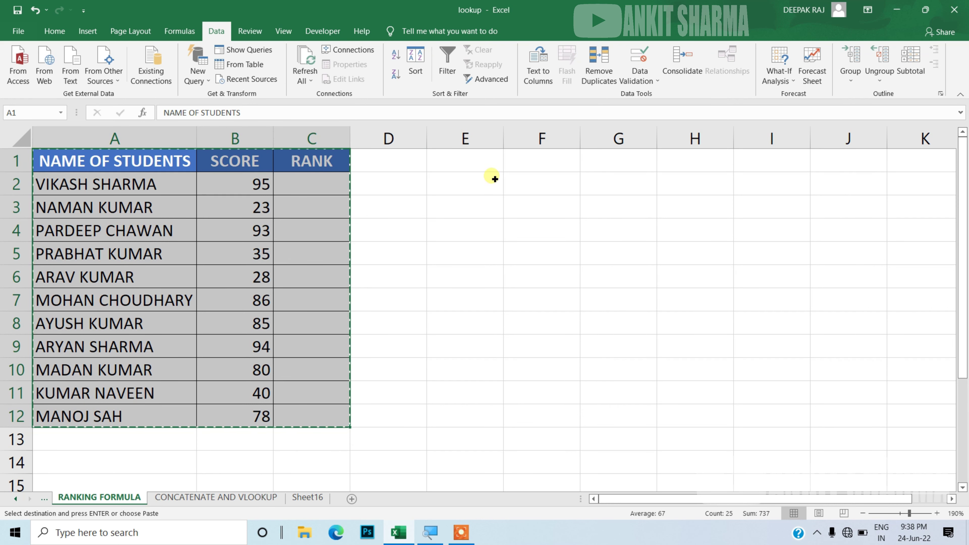
pyautogui.click(488, 164)
pyautogui.hotkey('ctrl', 'v')
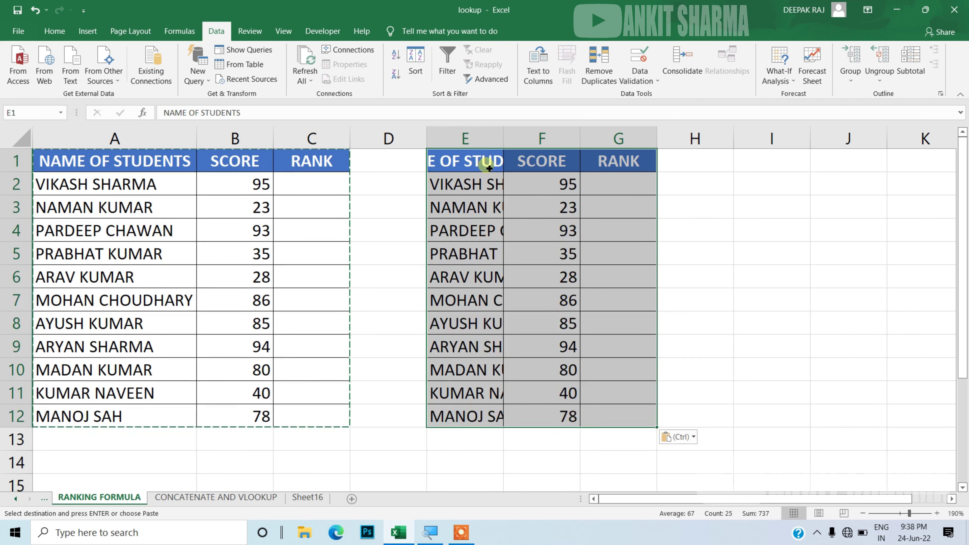
# Autofit columns E to G to the names and select the copied scores F2:F12.
pyautogui.press('alt')
pyautogui.press('h')
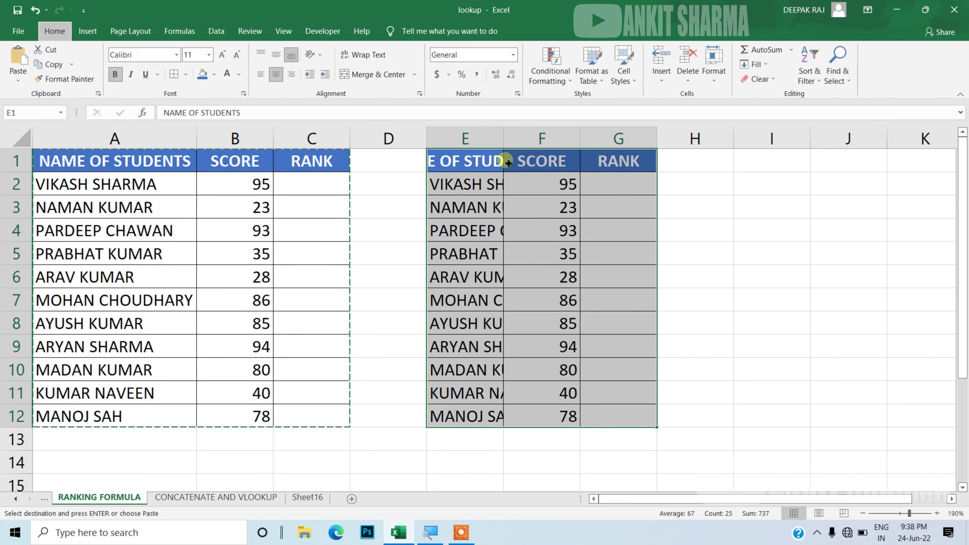
pyautogui.press('o')
pyautogui.press('i')
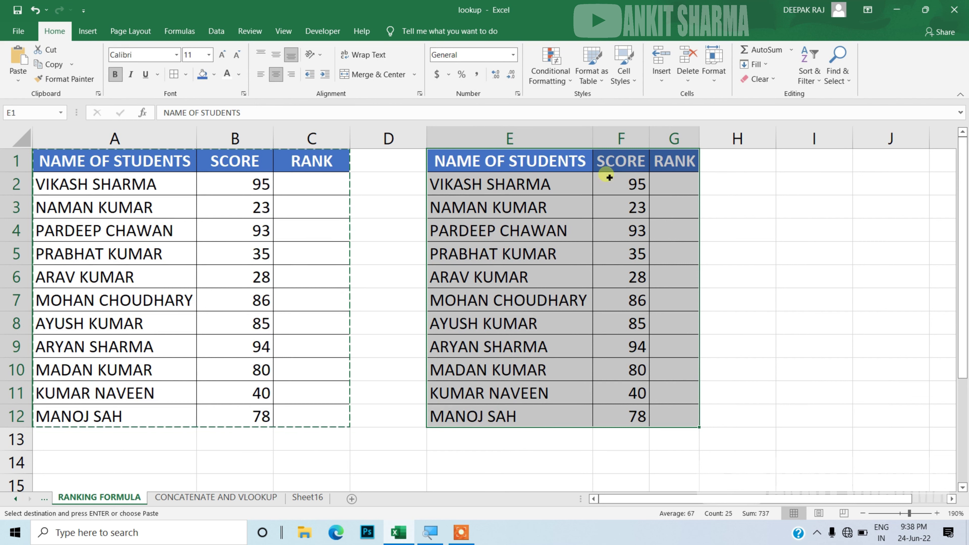
pyautogui.moveTo(617, 179); pyautogui.dragTo(633, 423)
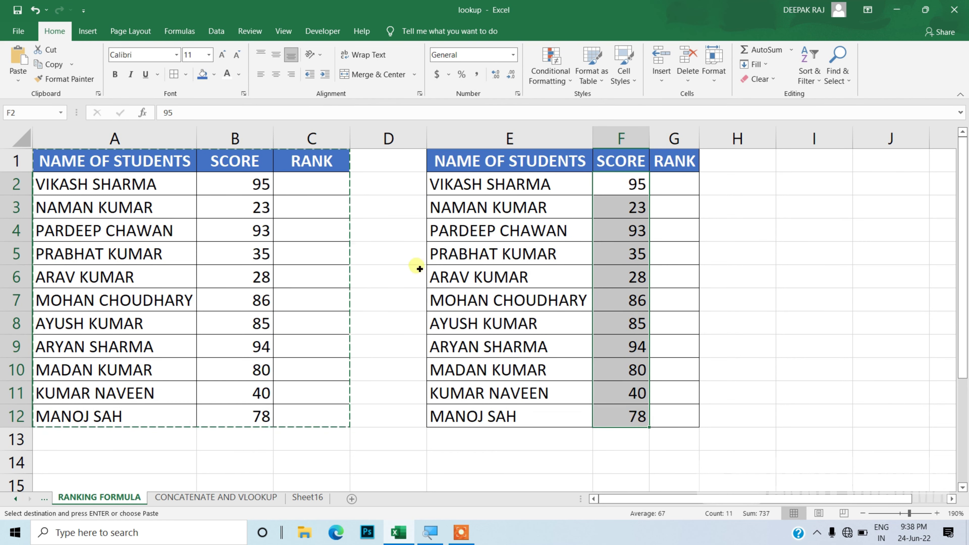
# Sort the copied scores largest to smallest, expanding the selection so names stay with their scores.
pyautogui.click(223, 34)
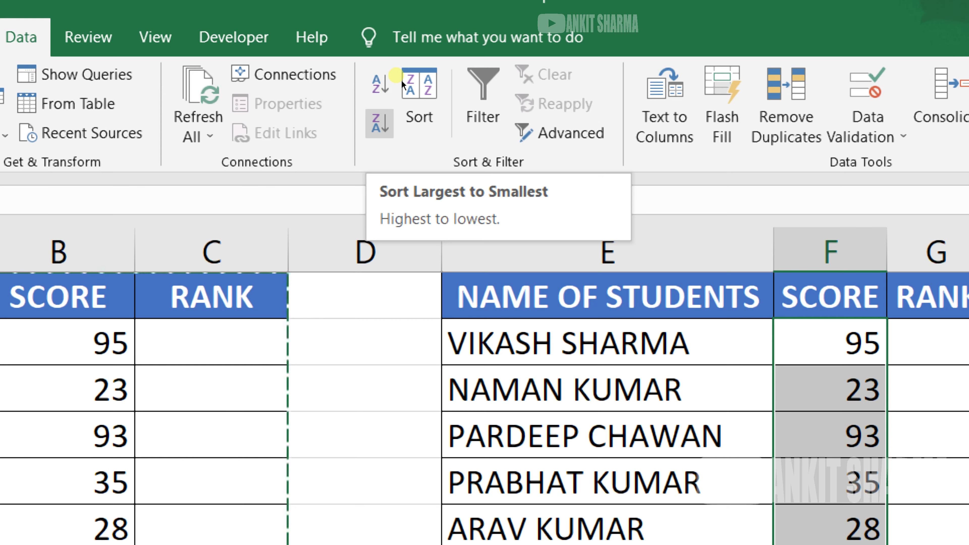
pyautogui.click(380, 123)
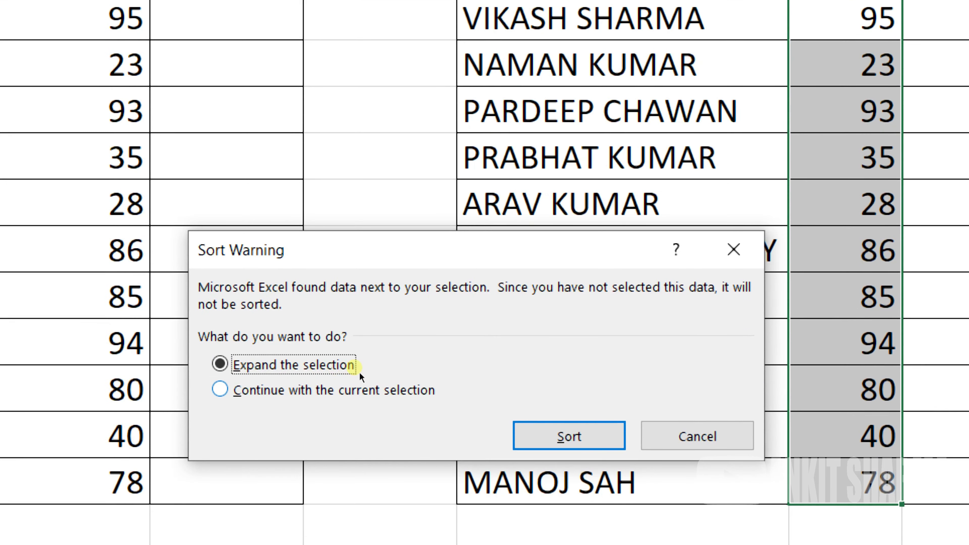
pyautogui.press('Return')
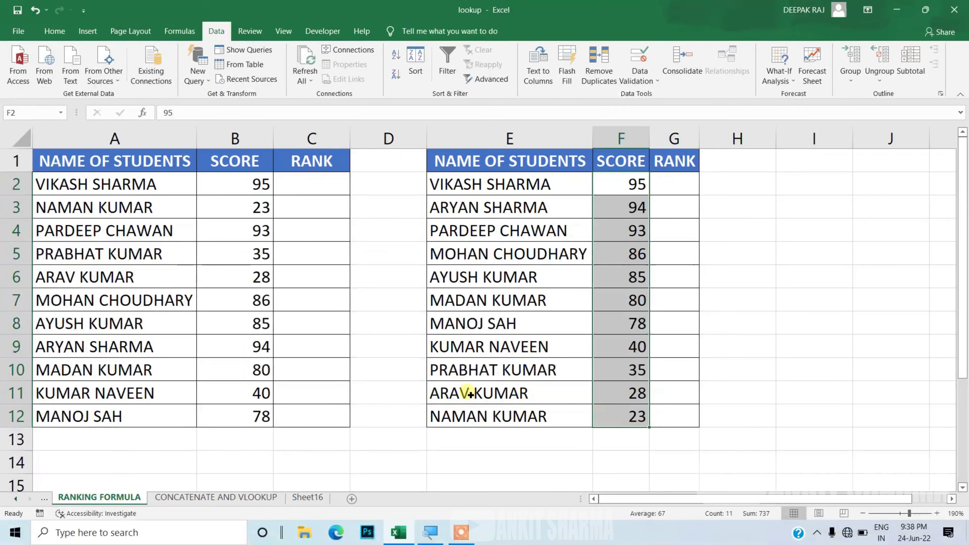
pyautogui.click(705, 255)
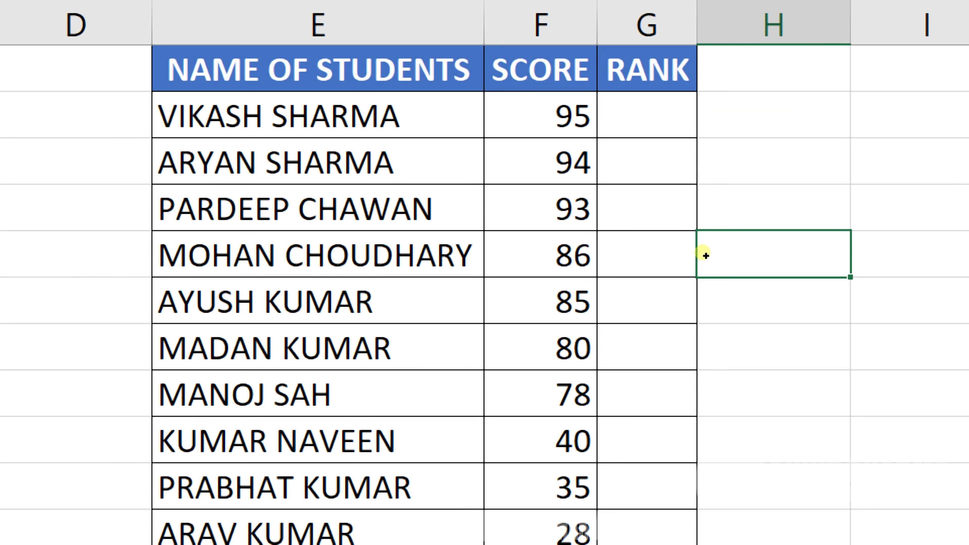
# Fill the copy's RANK column G2:G12 with ranks 1 through 11.
pyautogui.press('Left')
pyautogui.press('Up')
pyautogui.press('Up')
pyautogui.press('Up')
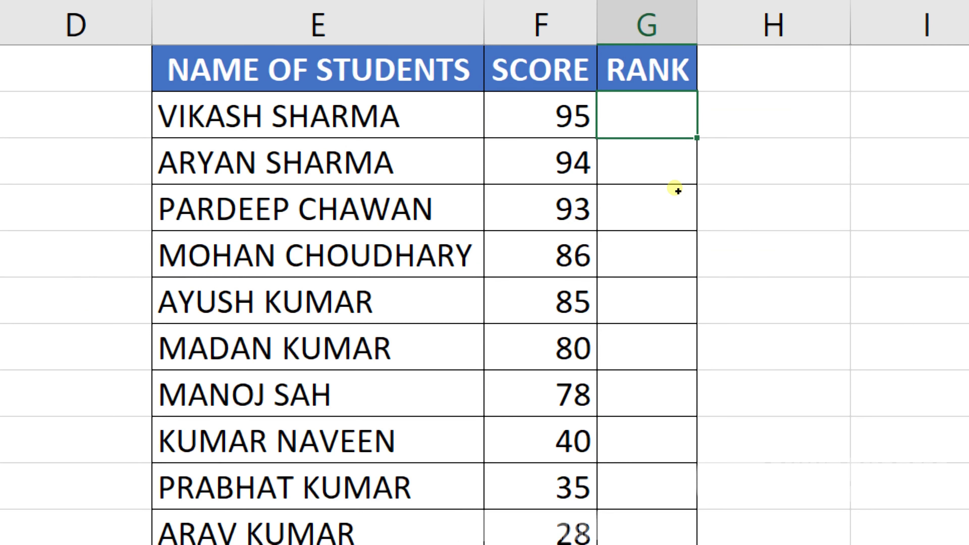
pyautogui.write('1')
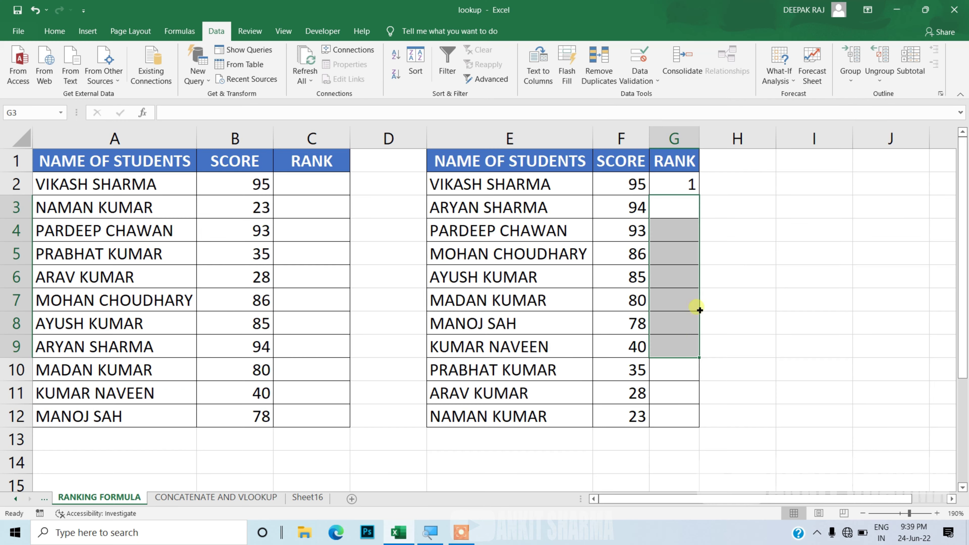
pyautogui.click(744, 262)
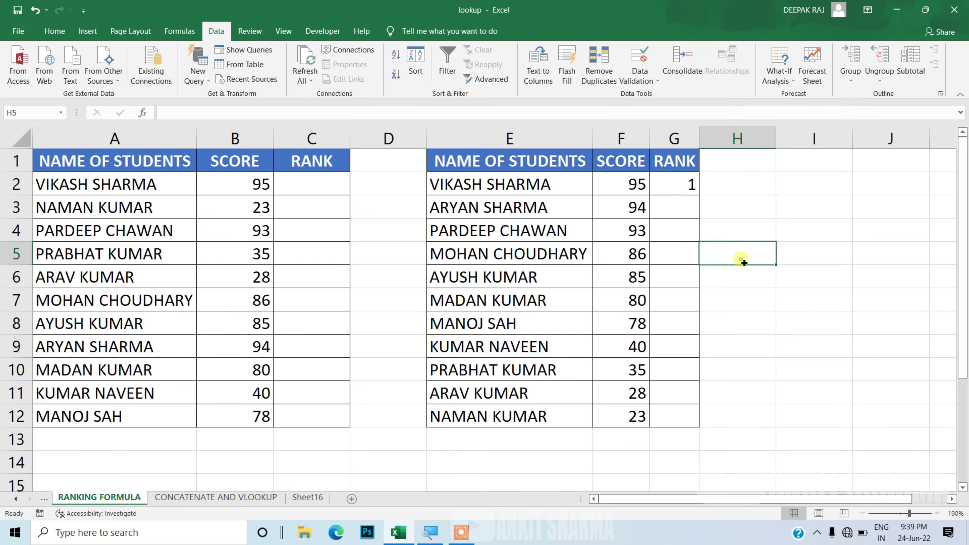
pyautogui.click(687, 188)
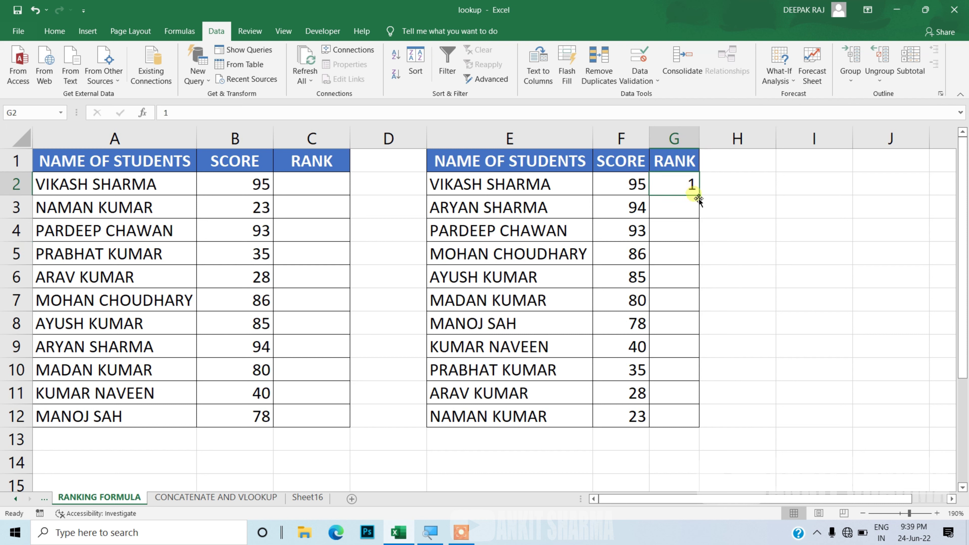
pyautogui.moveTo(701, 197); pyautogui.dragTo(705, 408)
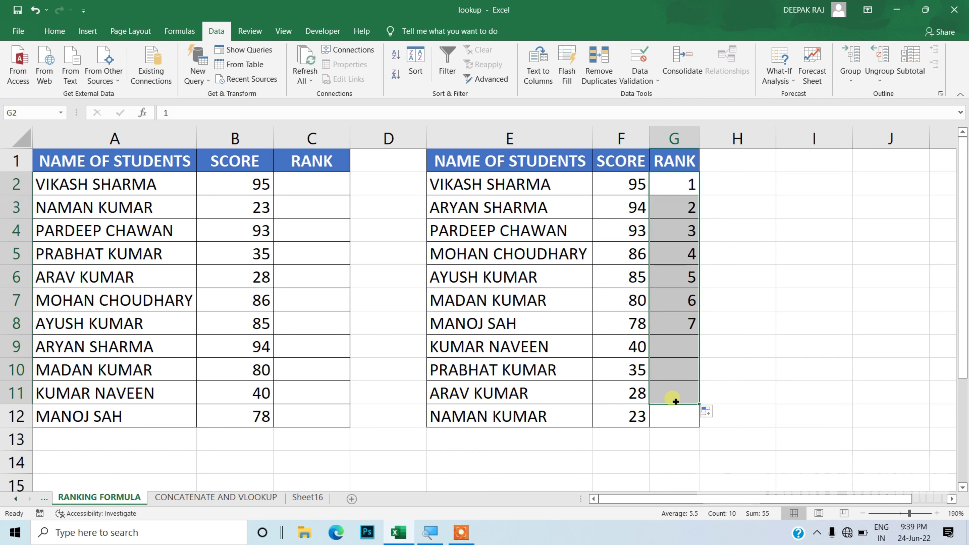
pyautogui.click(707, 411)
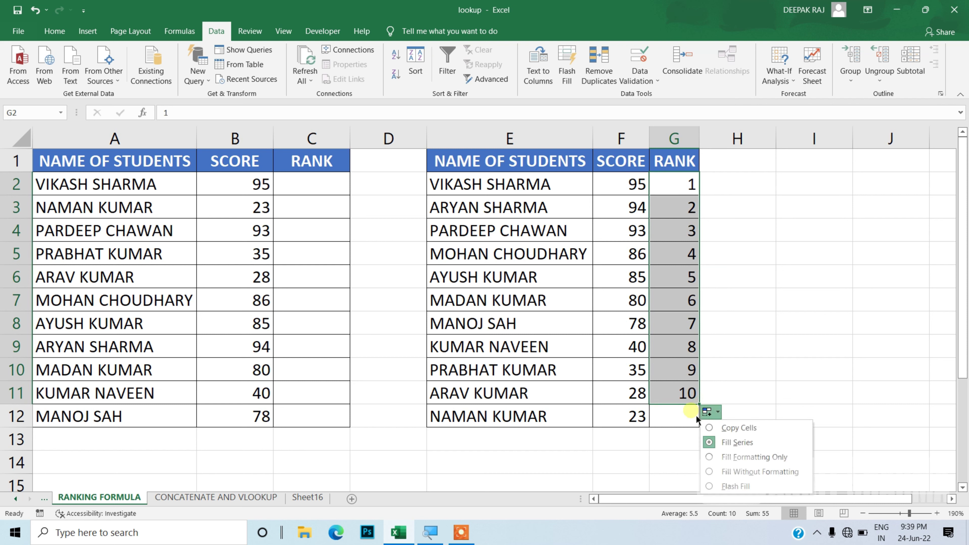
pyautogui.click(691, 414)
pyautogui.write('11')
pyautogui.press('Return')
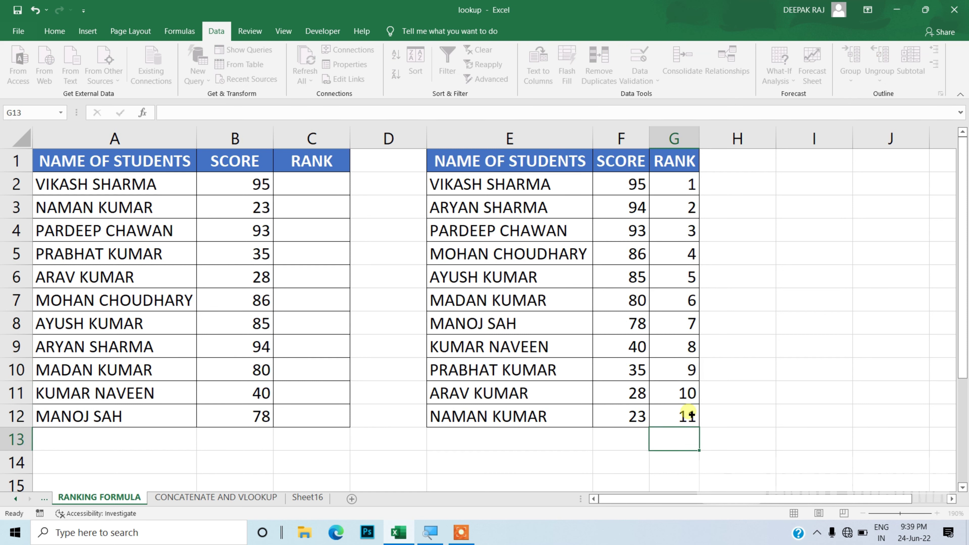
# Delete columns D to G so only the original table remains.
pyautogui.click(615, 311)
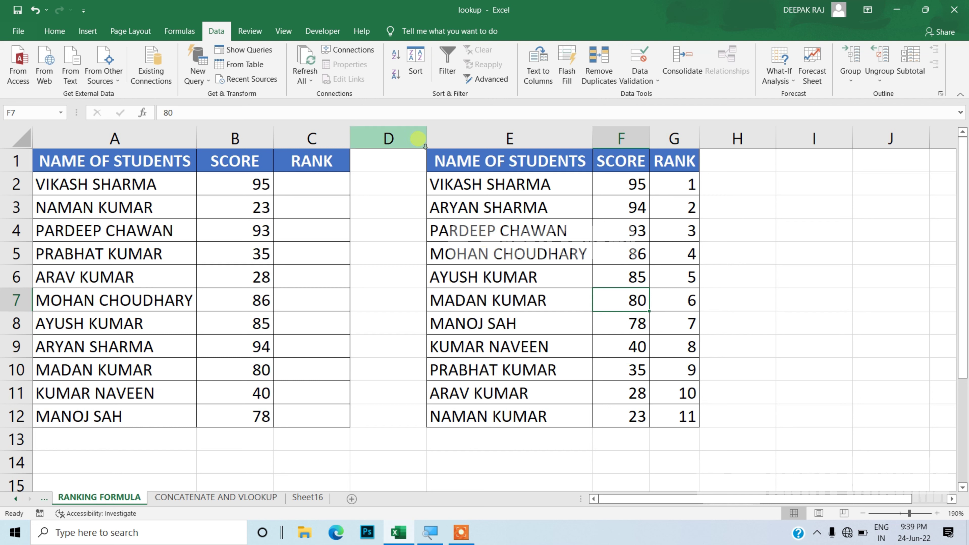
pyautogui.moveTo(419, 141); pyautogui.dragTo(683, 159)
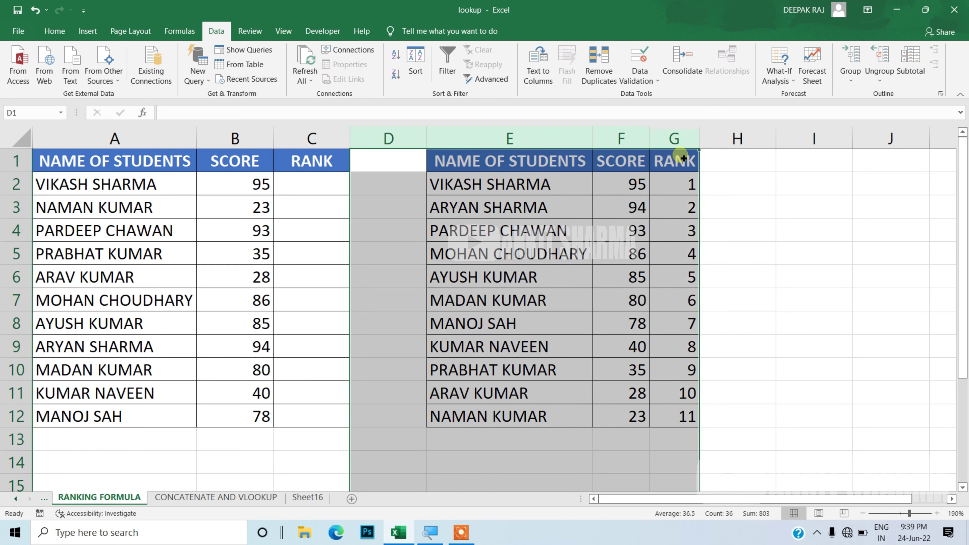
pyautogui.hotkey('ctrl', '-')
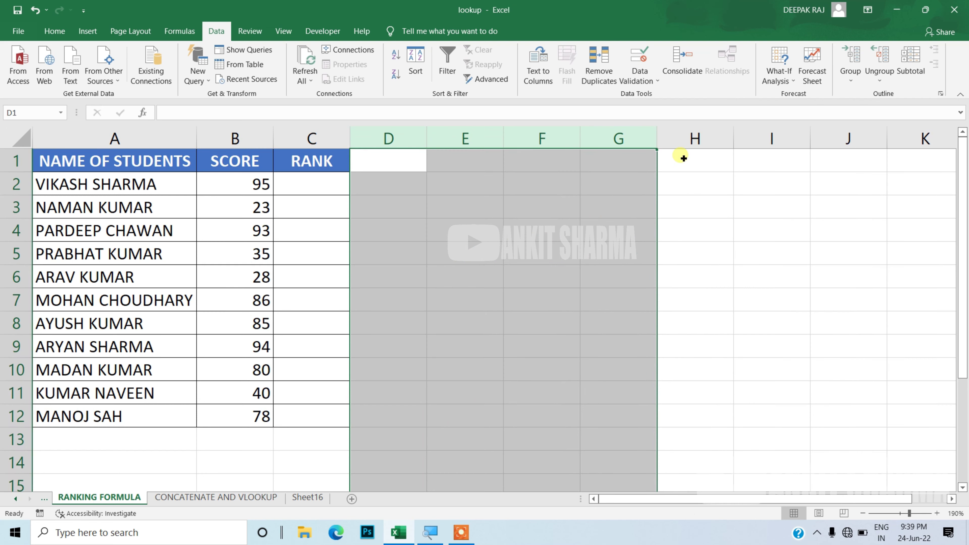
# Start a RANK formula in C2 using B2 as the number and B2:B12 as the range.
pyautogui.click(306, 211)
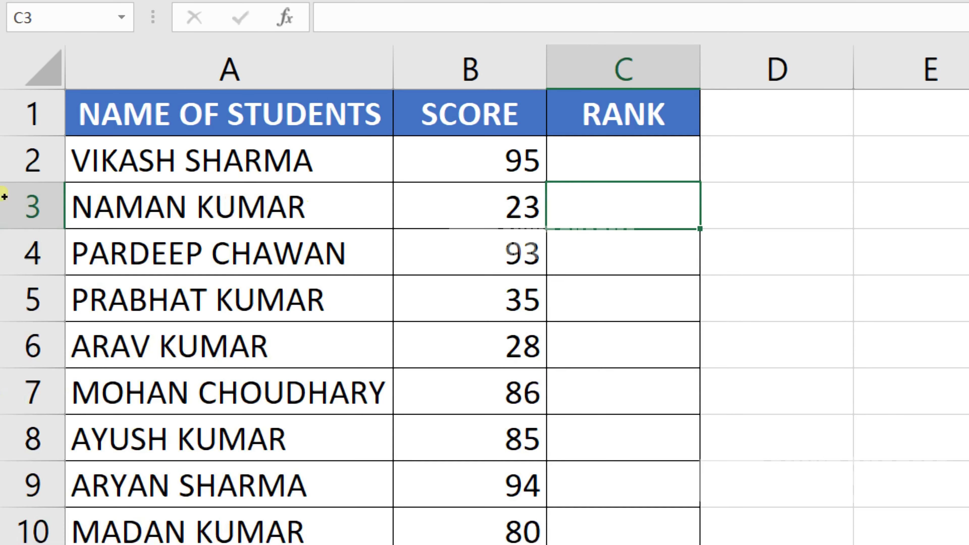
pyautogui.press('Up')
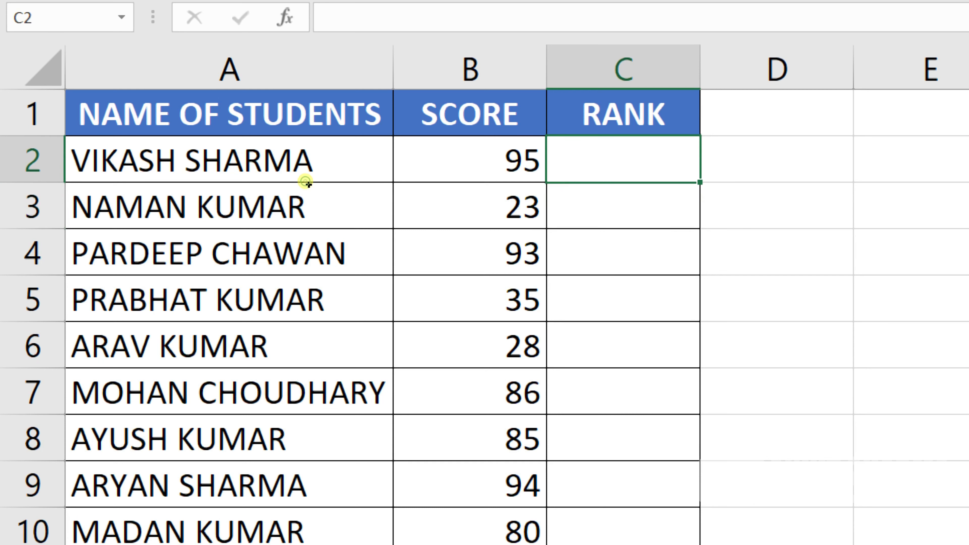
pyautogui.write('=')
pyautogui.write('RAN')
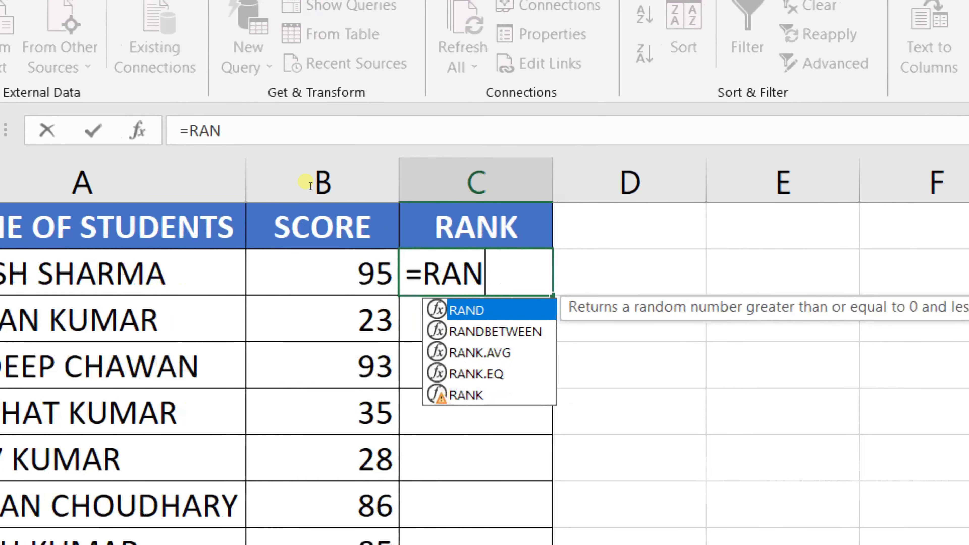
pyautogui.write('K')
pyautogui.press('Down')
pyautogui.press('Down')
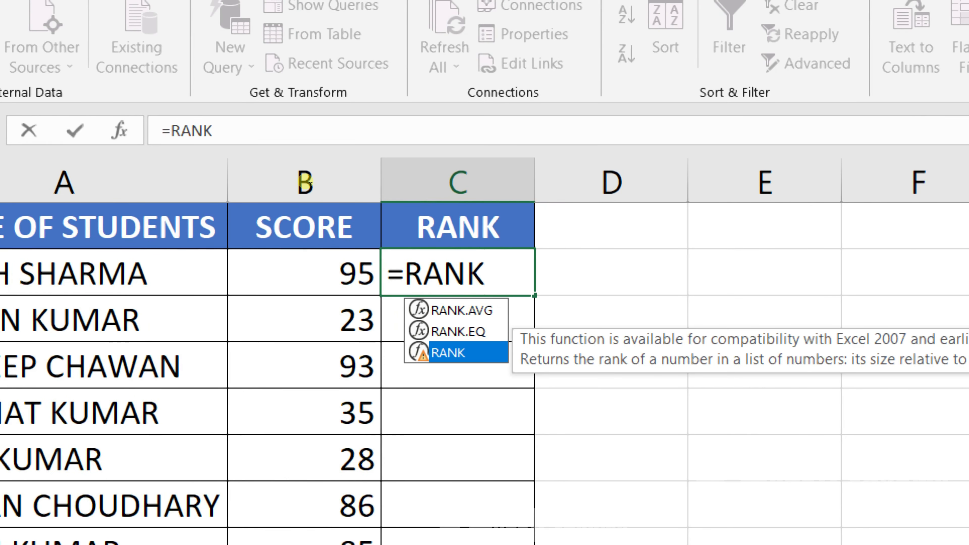
pyautogui.press('Tab')
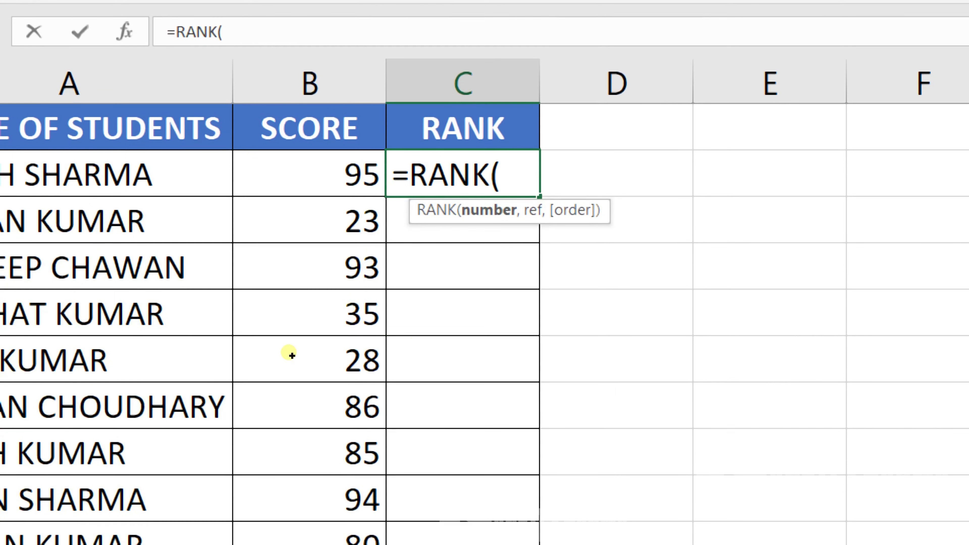
pyautogui.click(254, 187)
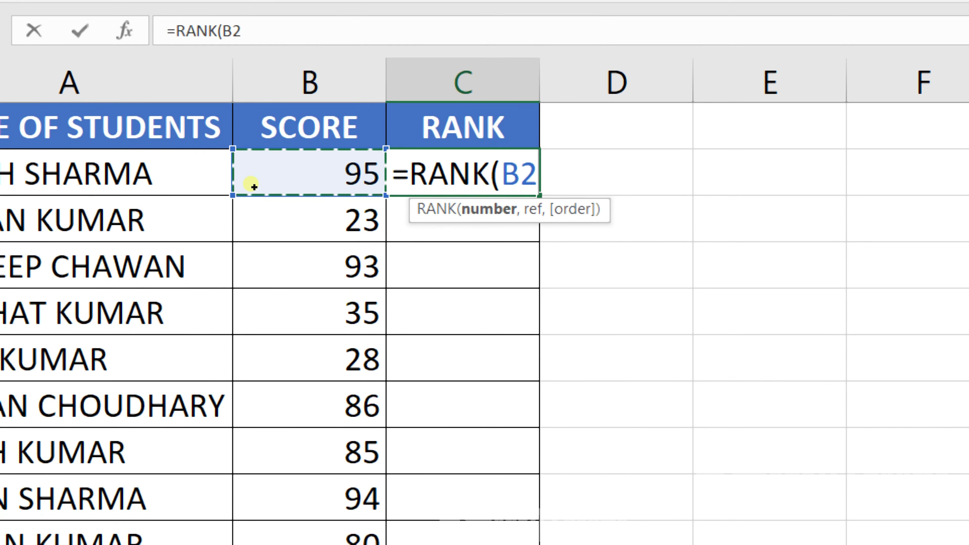
pyautogui.write(',')
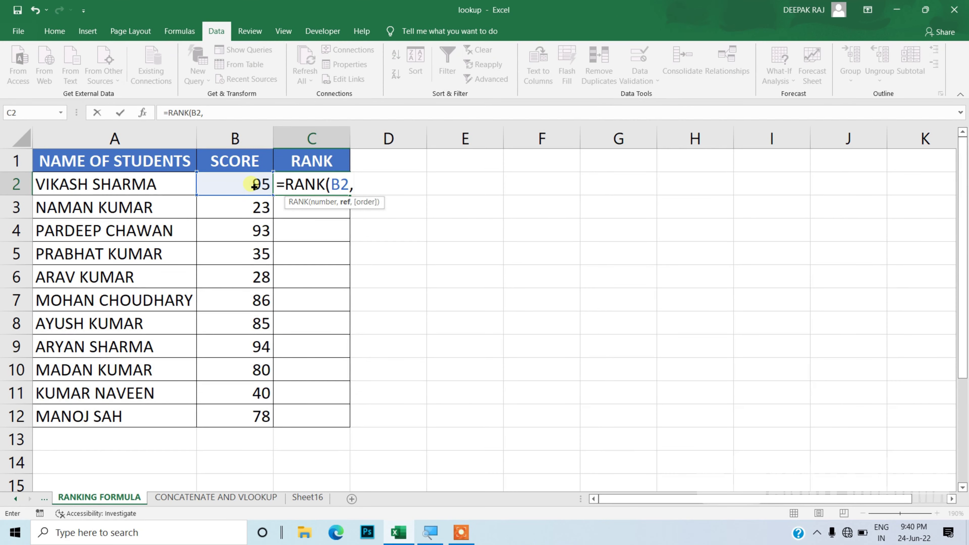
pyautogui.moveTo(255, 186); pyautogui.dragTo(239, 414)
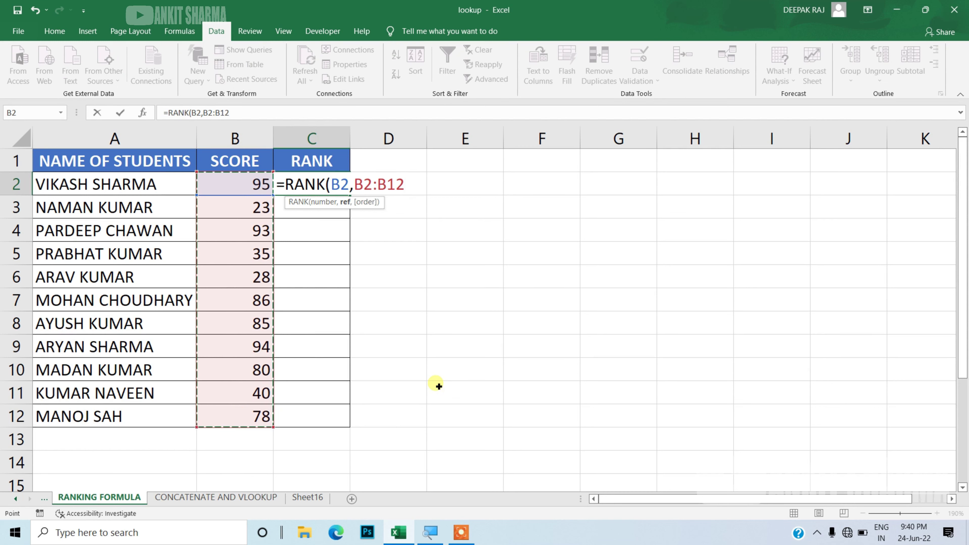
# Finish the formula with order 0 and commit =RANK(B2,B2:B12,0) in C2.
pyautogui.write(',')
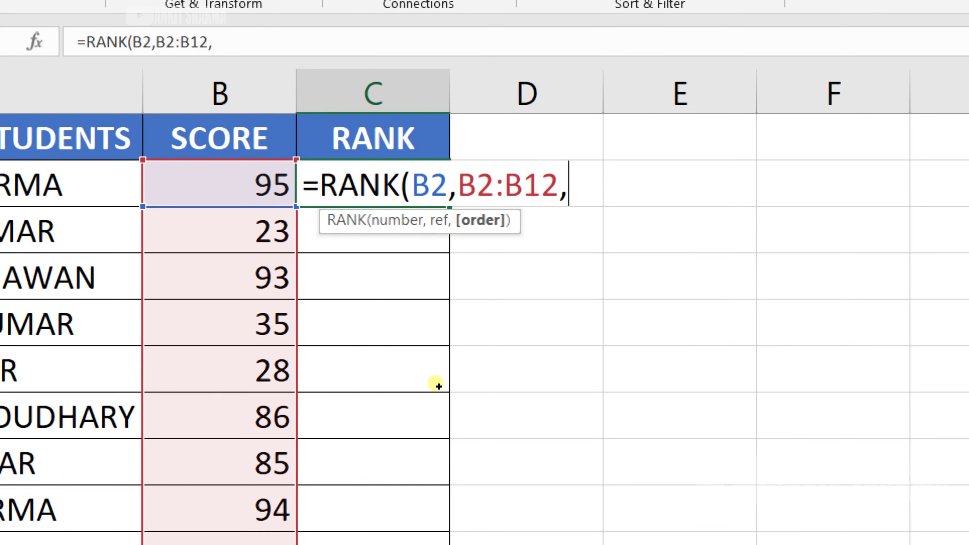
pyautogui.write('1')
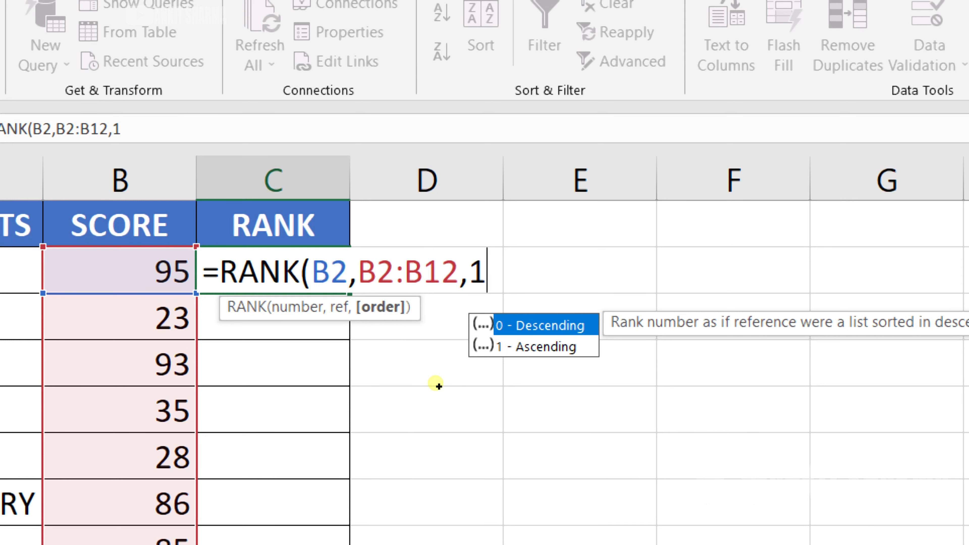
pyautogui.write('0')
pyautogui.press('BackSpace')
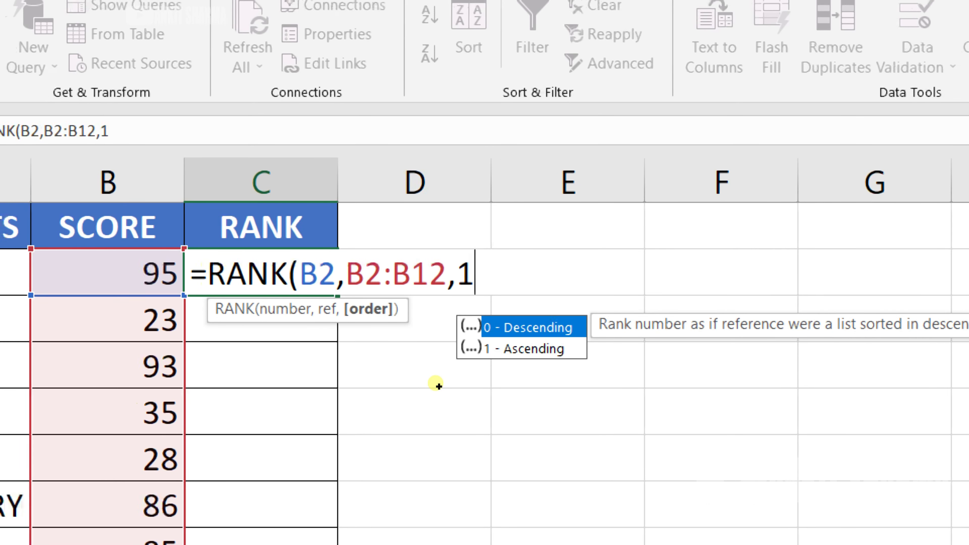
pyautogui.write(',')
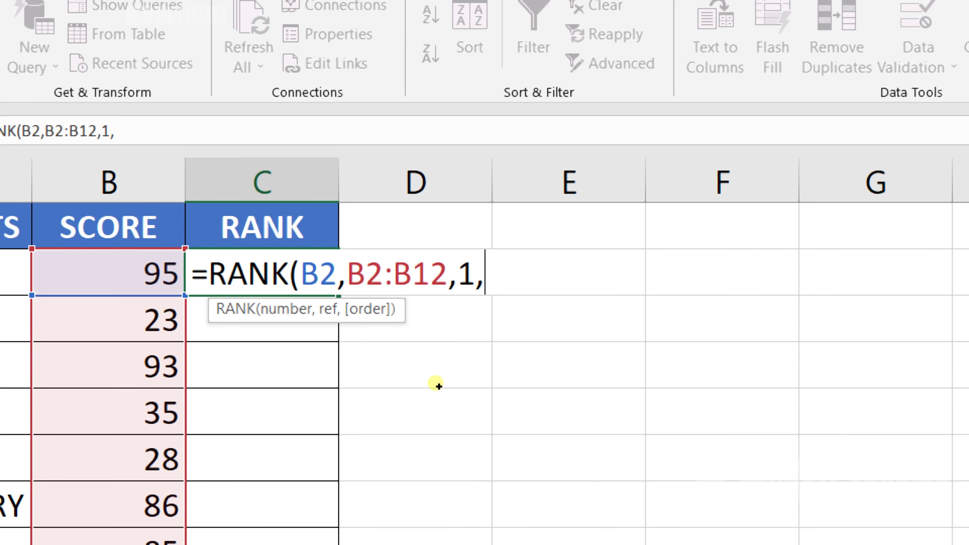
pyautogui.press('BackSpace')
pyautogui.press('BackSpace')
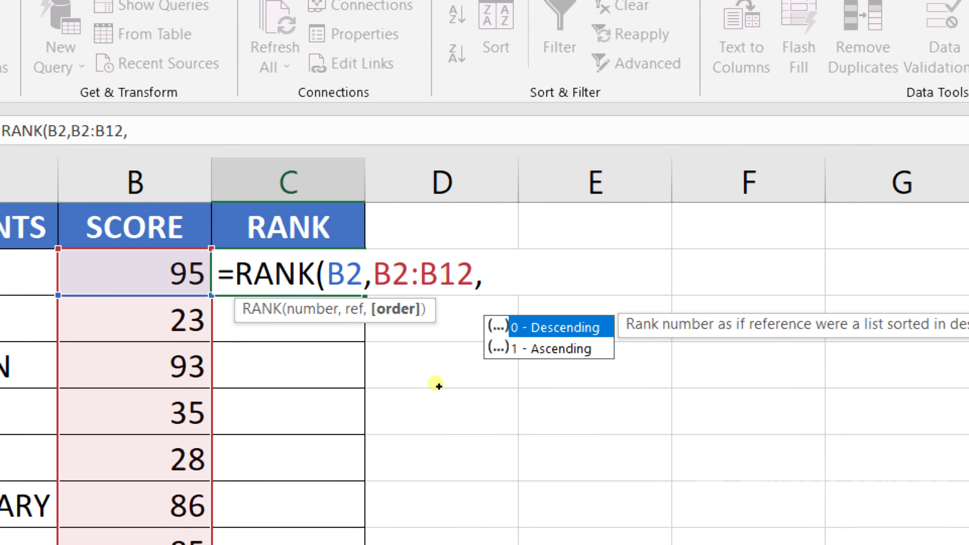
pyautogui.write('0')
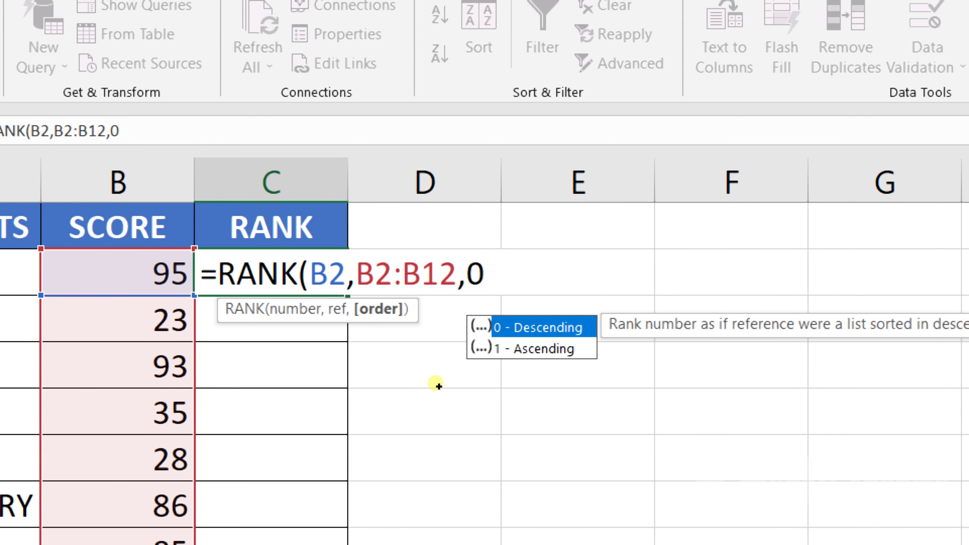
pyautogui.write(')')
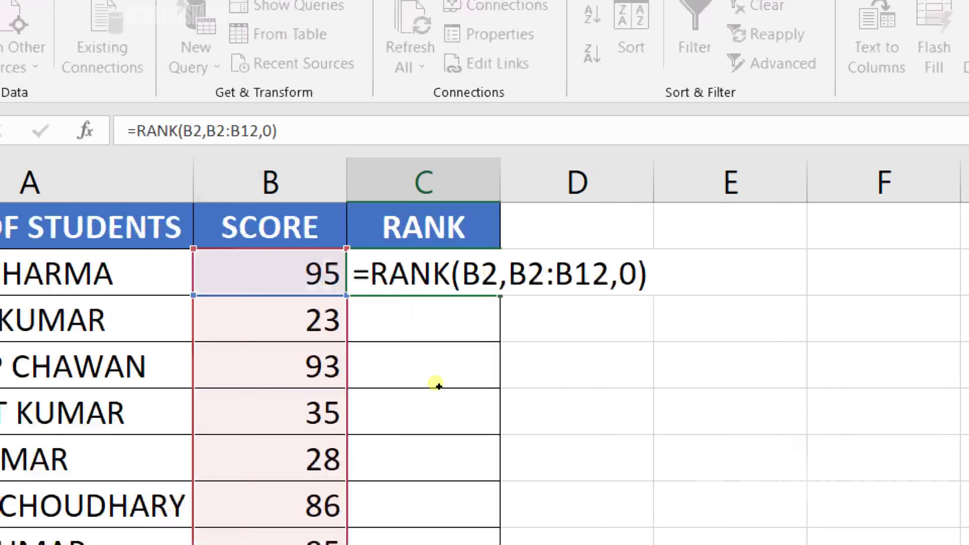
pyautogui.press('Return')
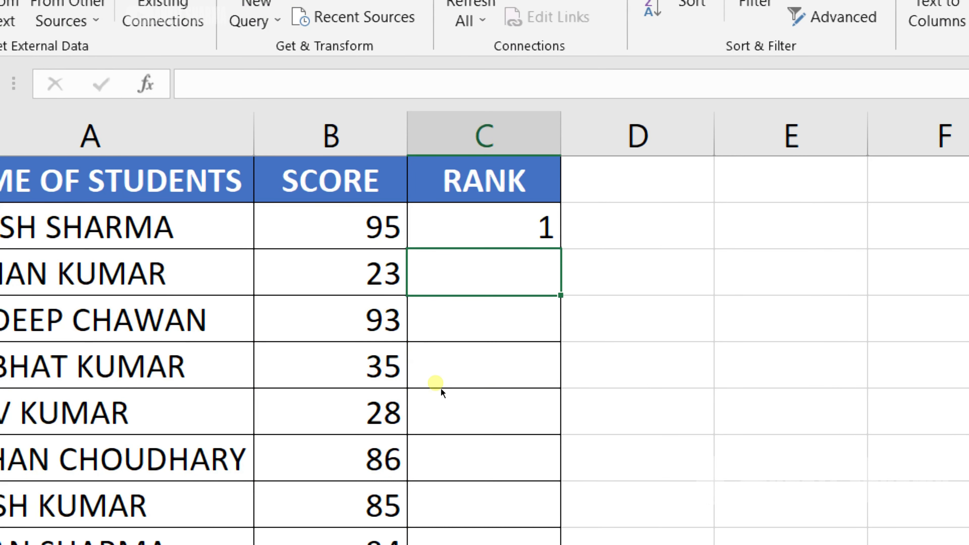
pyautogui.hotkey('ctrl', '-')
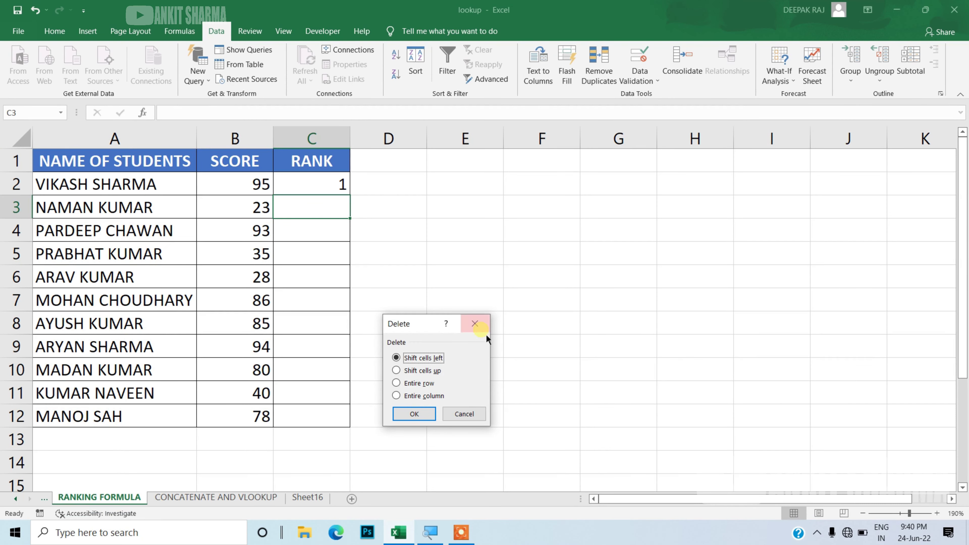
# Dismiss the Delete dialog and fill C2's RANK formula down to C12.
pyautogui.click(476, 325)
pyautogui.click(344, 186)
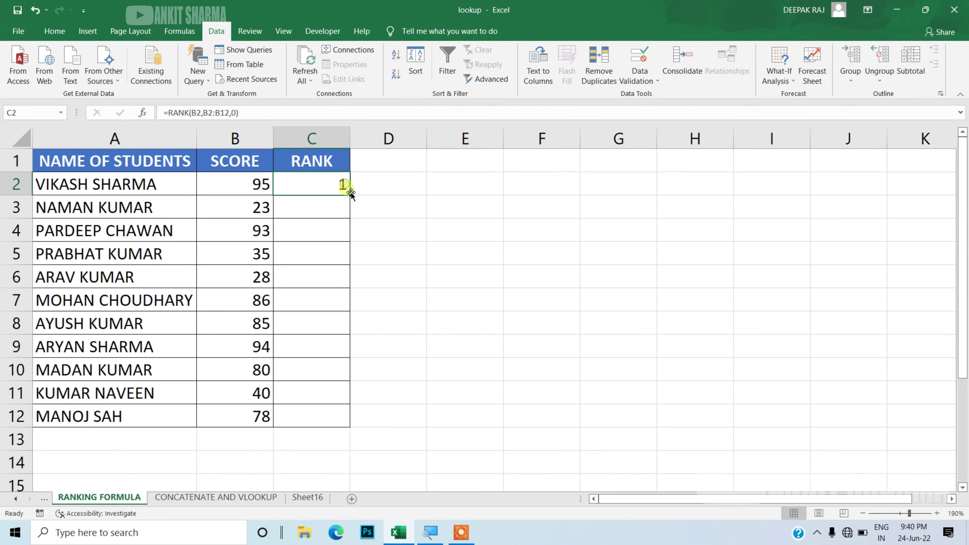
pyautogui.moveTo(350, 193); pyautogui.dragTo(355, 435)
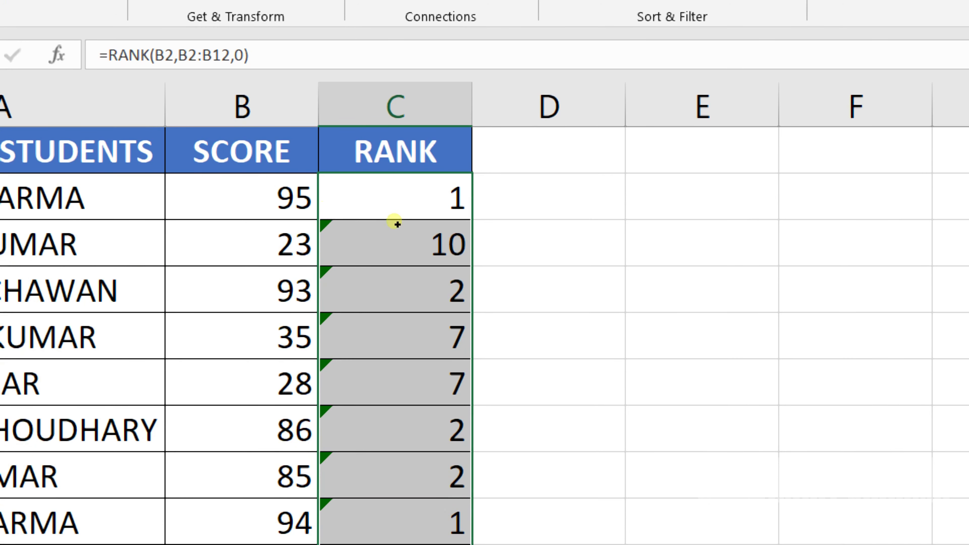
# Edit C2's RANK formula so its range reads $B$2:$B$12.
pyautogui.click(336, 188)
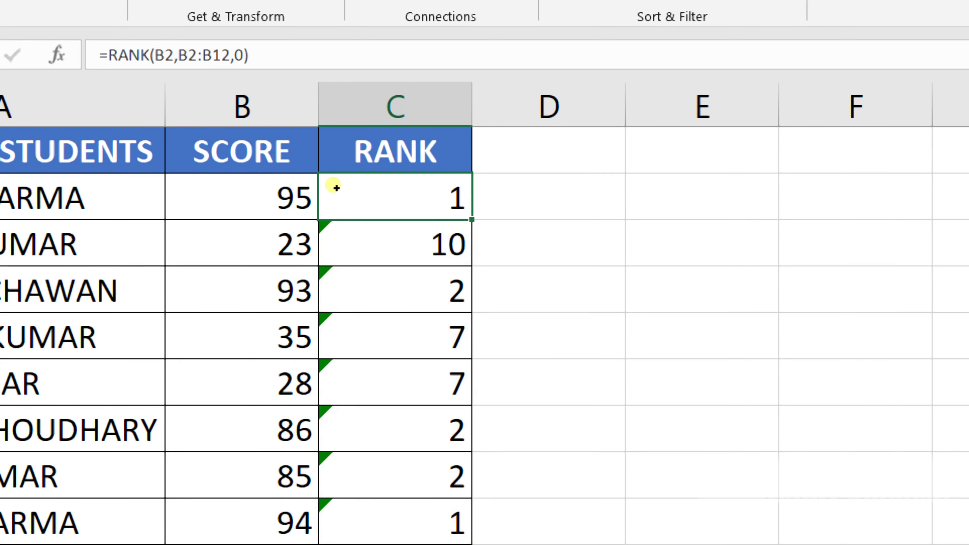
pyautogui.doubleClick(336, 187)
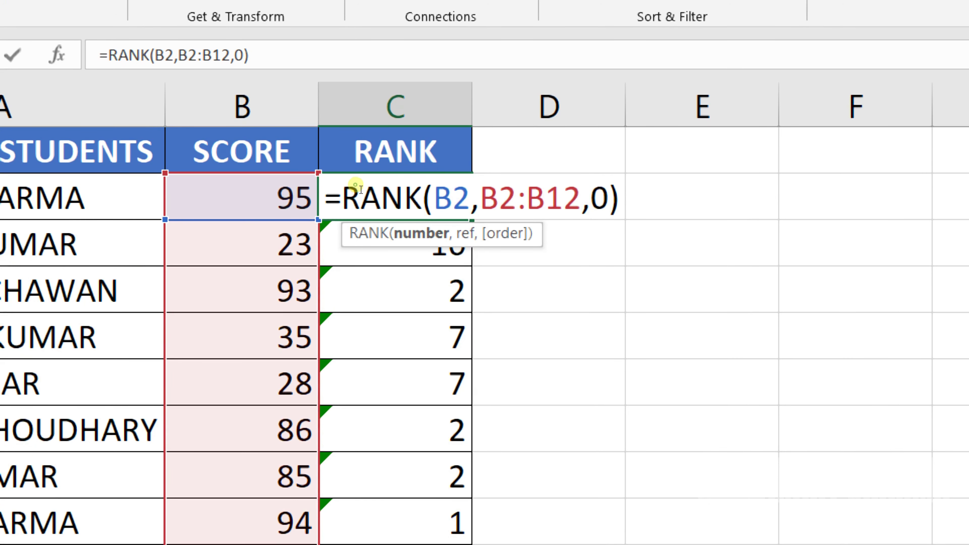
pyautogui.hotkey('shift', 'Right')
pyautogui.hotkey('shift', 'Right')
pyautogui.hotkey('shift', 'Right')
pyautogui.hotkey('shift', 'Right')
pyautogui.hotkey('shift', 'Right')
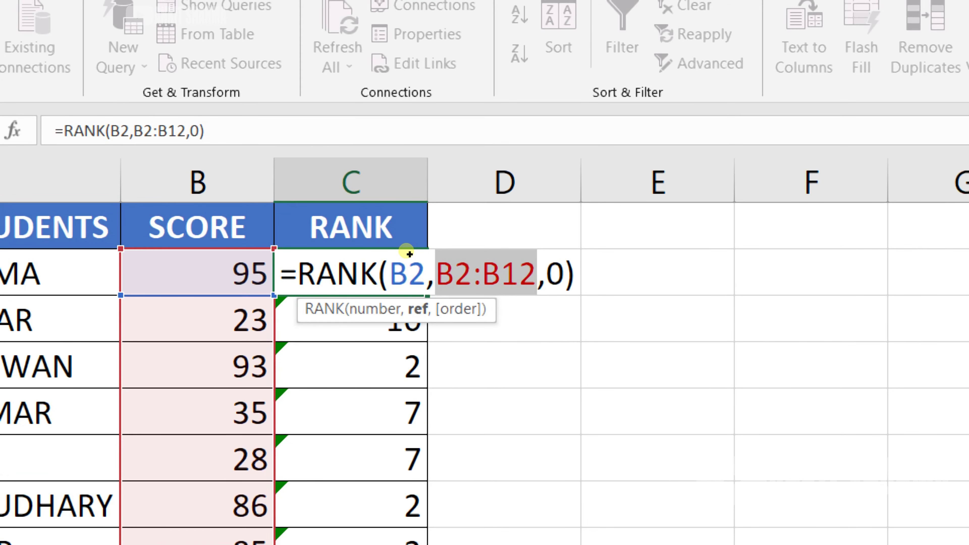
pyautogui.press('F4')
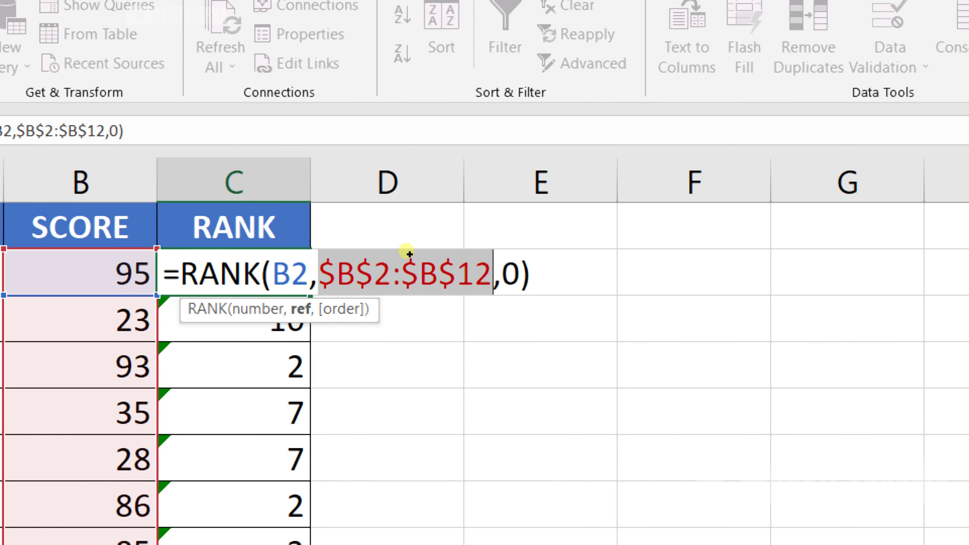
pyautogui.press('Return')
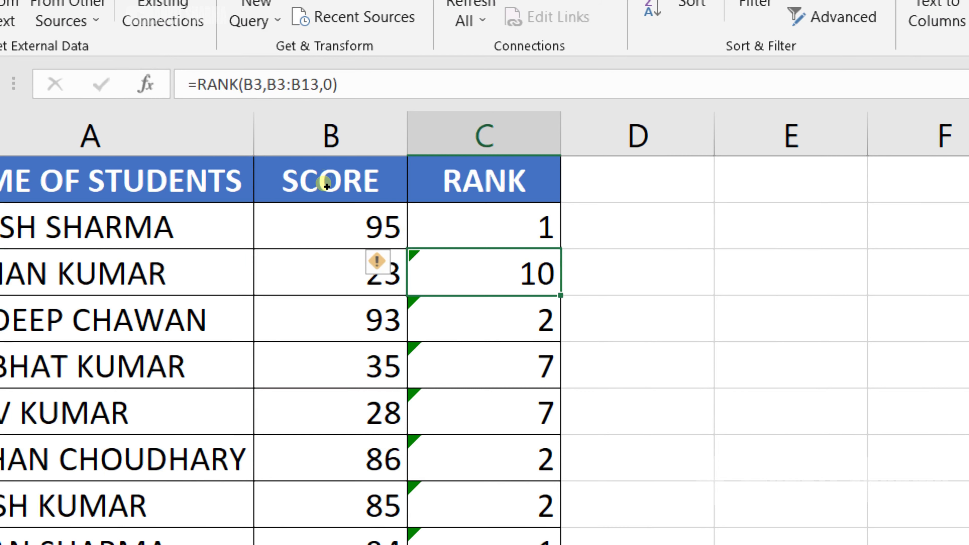
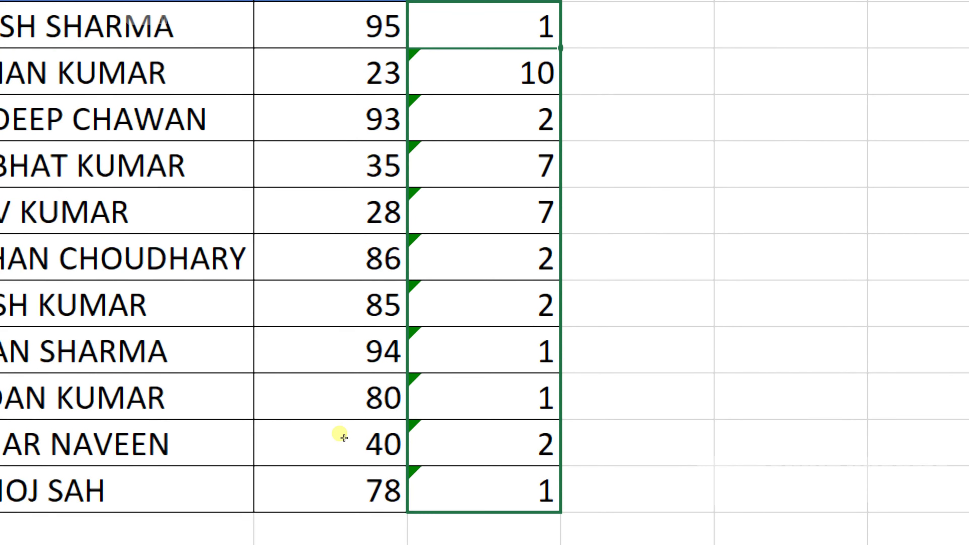
# Fill the RANK formula with absolute range $B$2:$B$12 down C2:C12, giving ranks 1–11.
pyautogui.hotkey('ctrl', 'd')
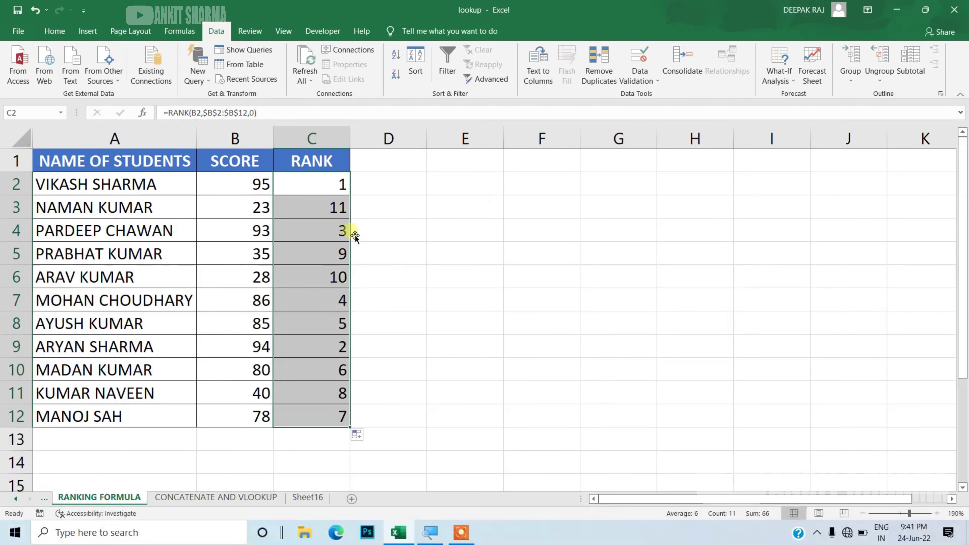
pyautogui.press('Left')
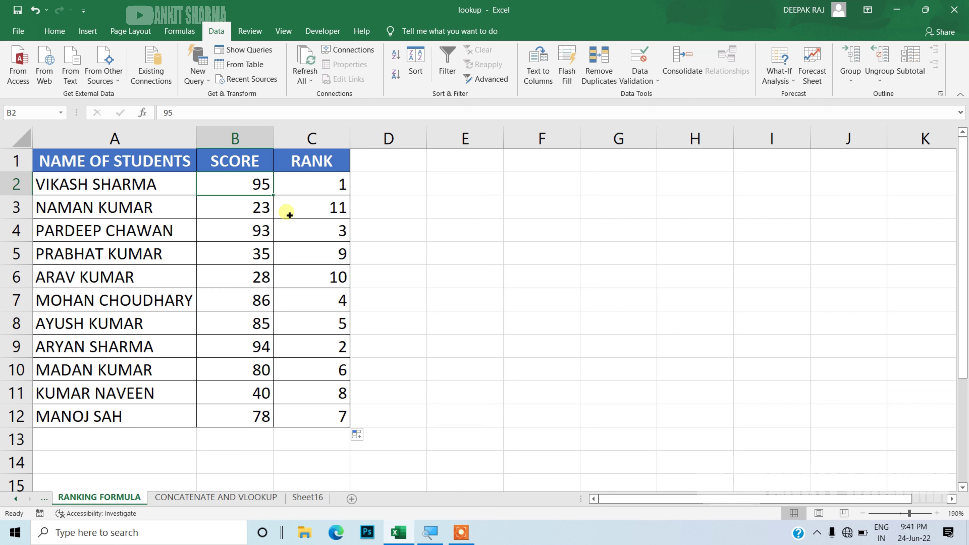
# Change the order argument of C2's RANK formula from 0 to 1 for ascending ranking.
pyautogui.press('Right')
pyautogui.hotkey('ctrl', 'Down')
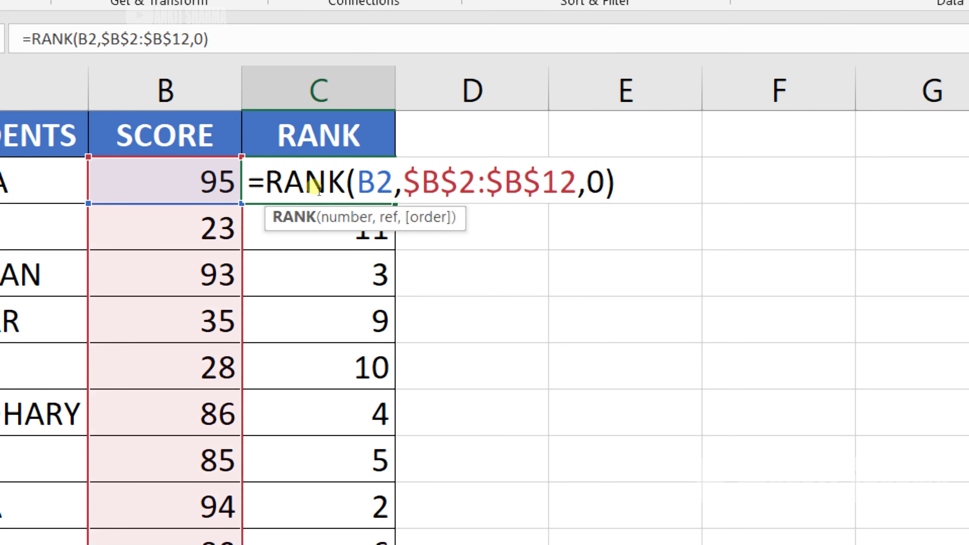
pyautogui.press('End')
pyautogui.press('Left')
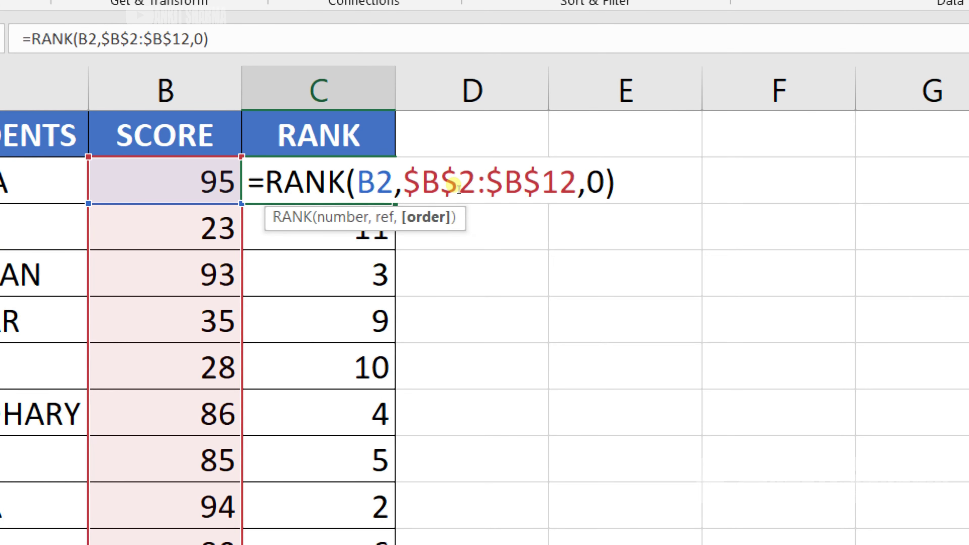
pyautogui.press('BackSpace')
pyautogui.write('1')
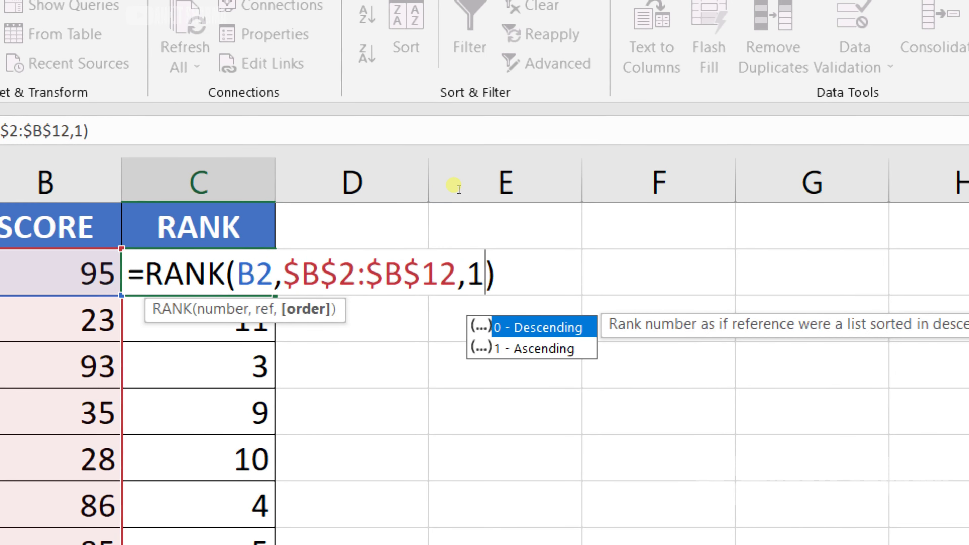
pyautogui.press('Return')
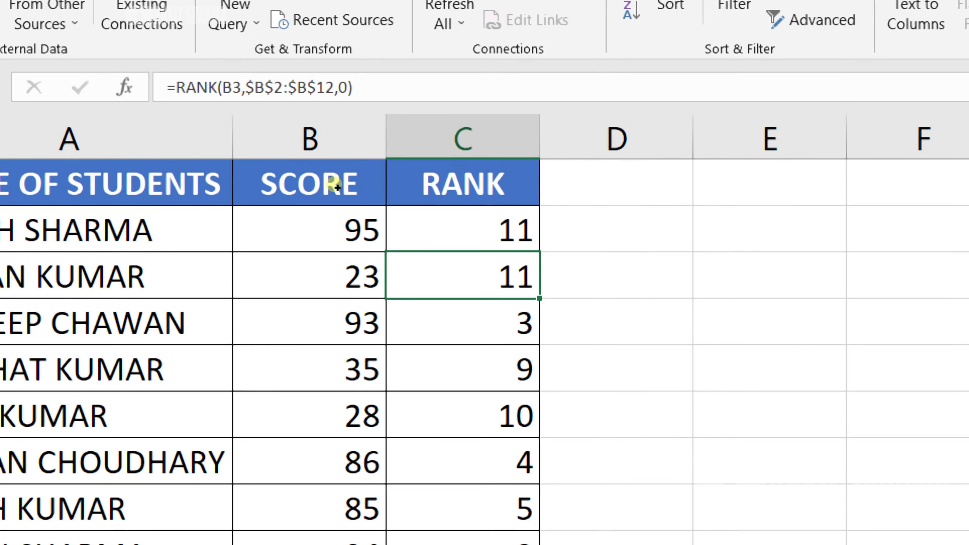
# Fill the ascending RANK formula down C2:C12 and check the rank in C3.
pyautogui.press('Up')
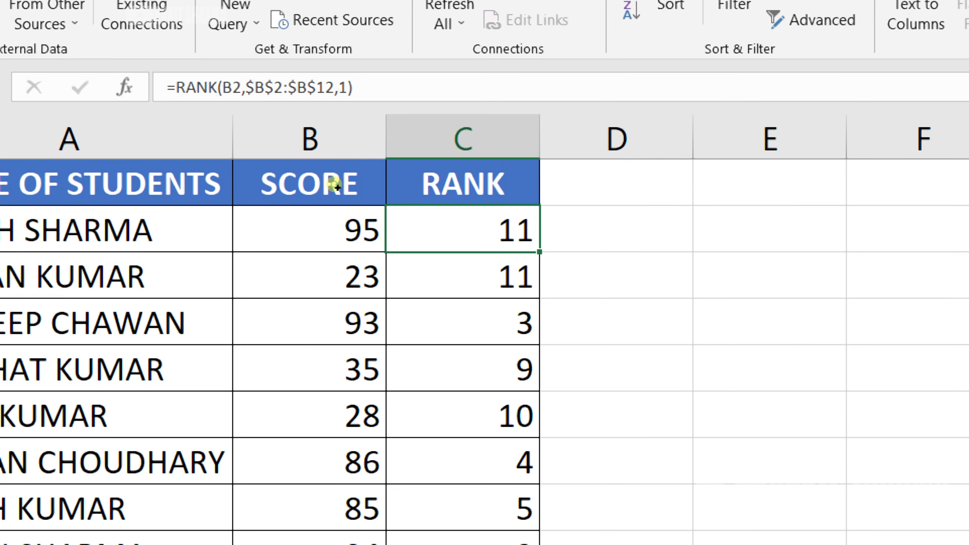
pyautogui.hotkey('ctrl', 'shift', 'Down')
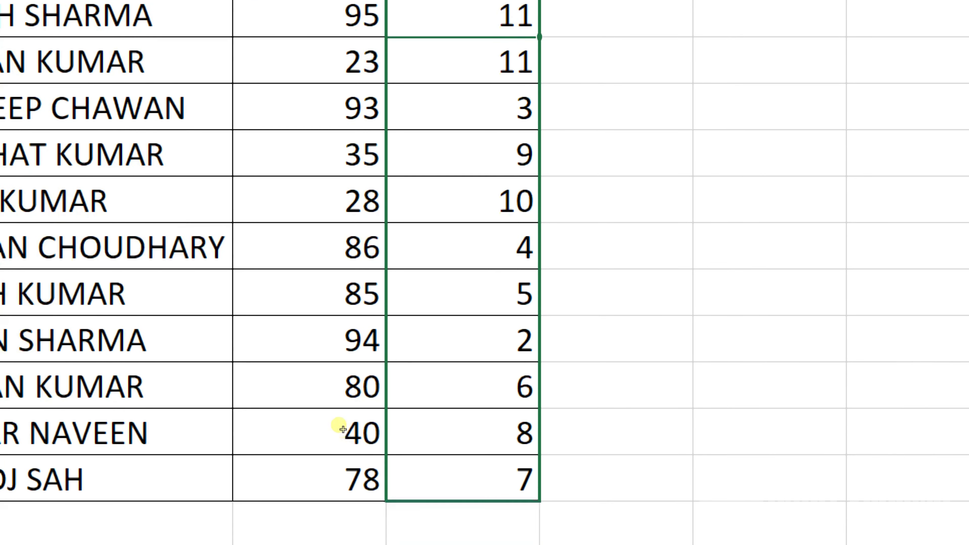
pyautogui.hotkey('ctrl', 'd')
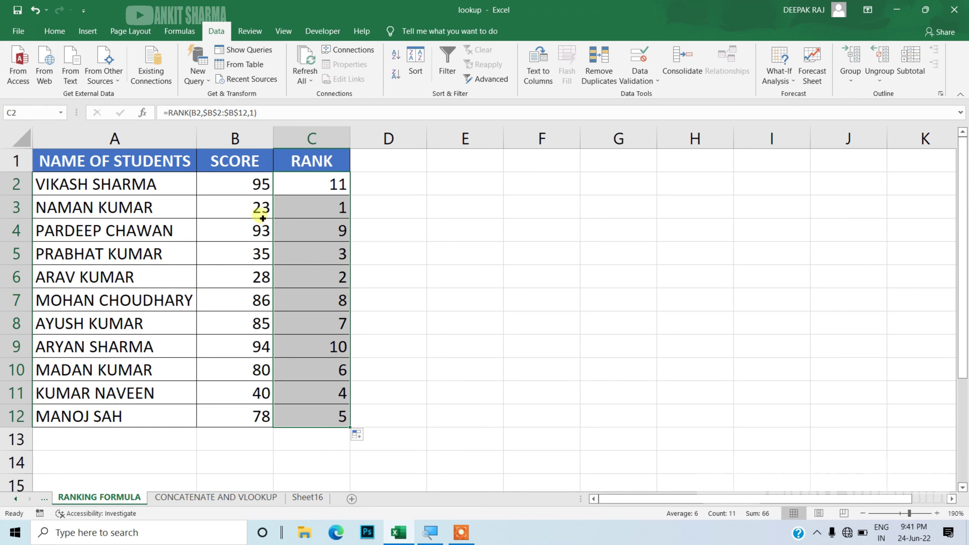
pyautogui.click(16, 207)
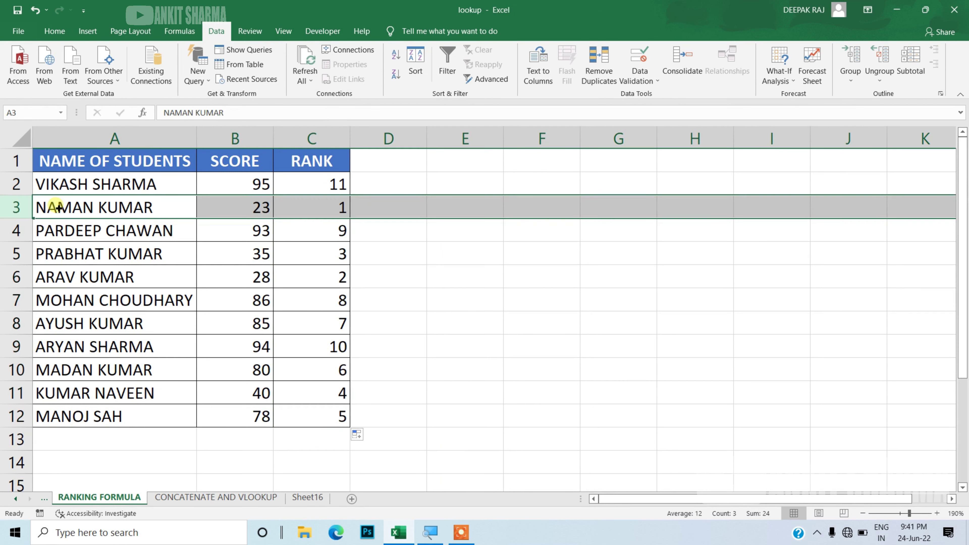
pyautogui.click(316, 208)
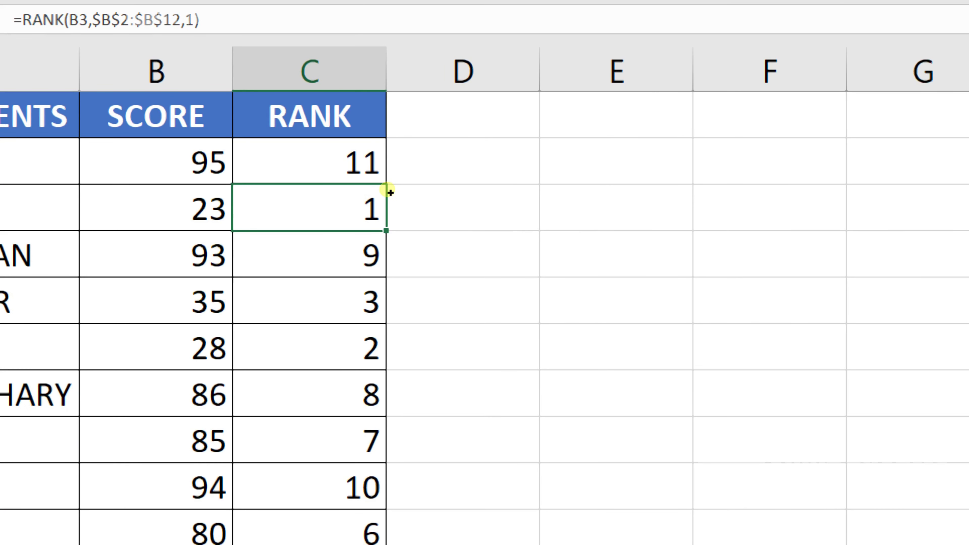
pyautogui.click(389, 183)
# Enter =LARGE(B2:B12,1) in D2 to return the top score, 95.
pyautogui.write('=')
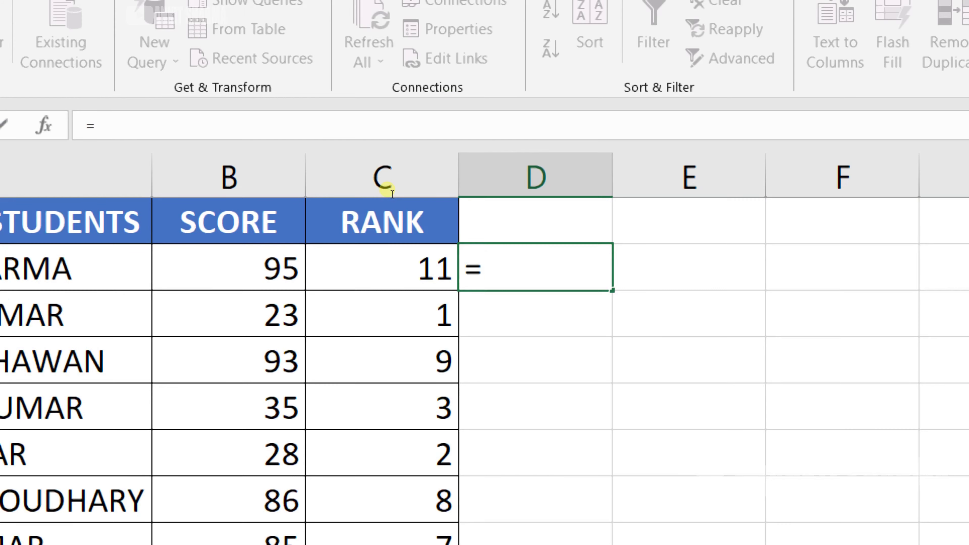
pyautogui.write('LAR')
pyautogui.press('Tab')
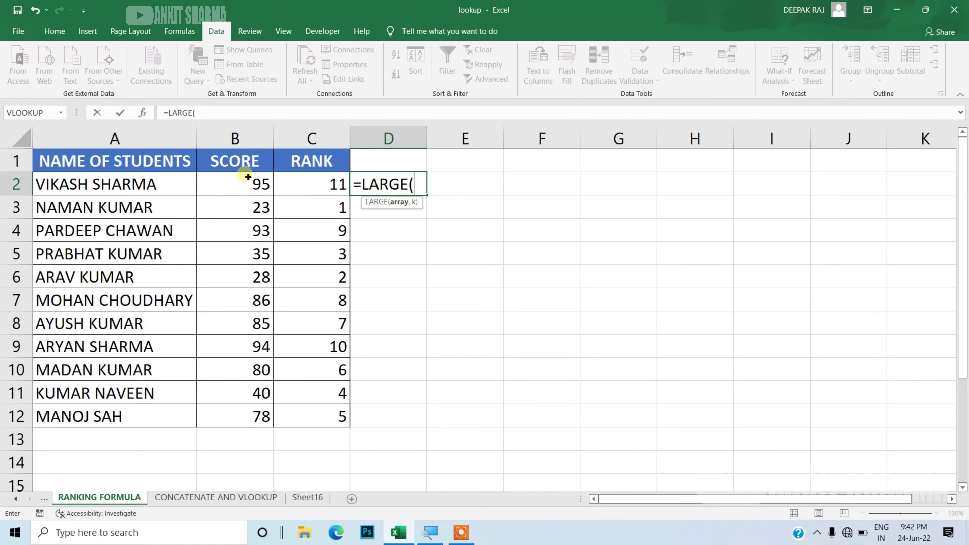
pyautogui.click(248, 180)
pyautogui.moveTo(248, 179); pyautogui.dragTo(248, 426)
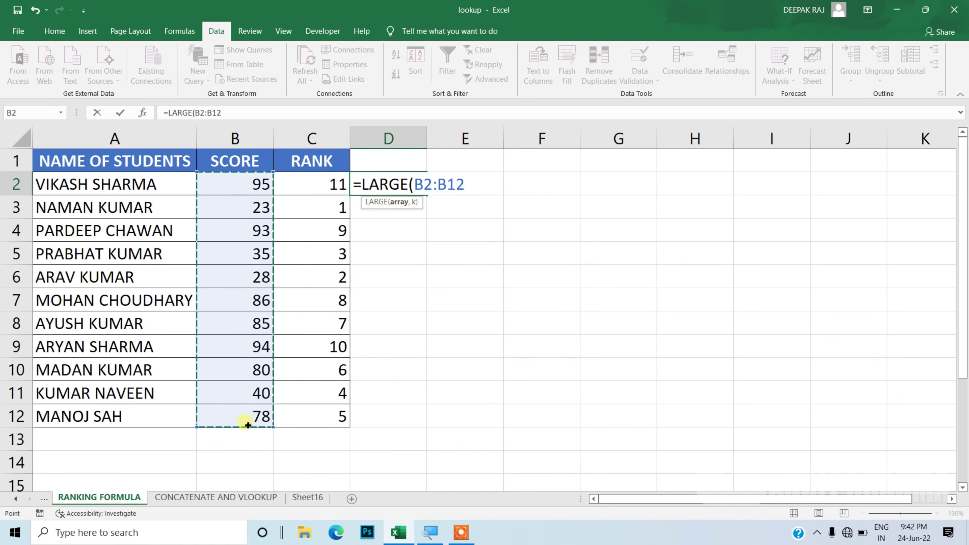
pyautogui.write(',')
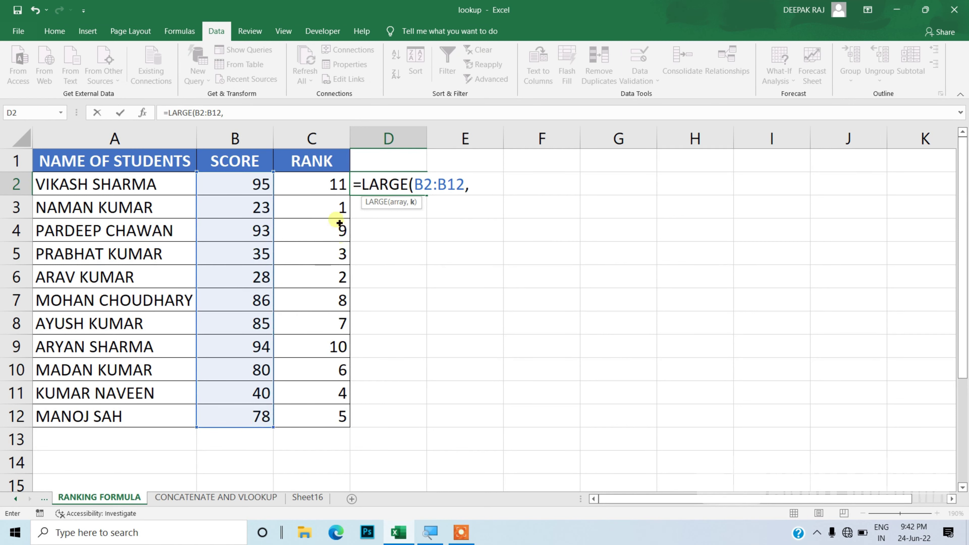
pyautogui.click(329, 195)
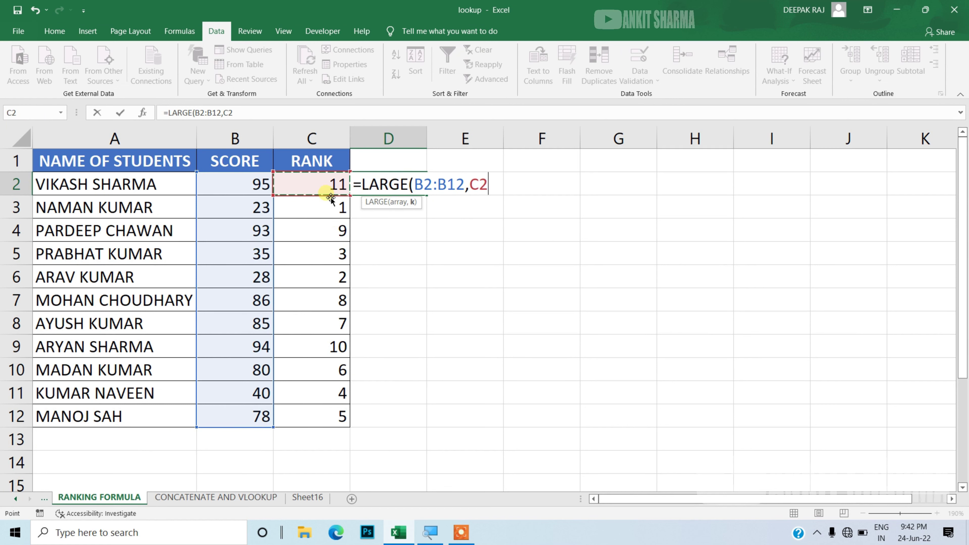
pyautogui.press('BackSpace')
pyautogui.press('BackSpace')
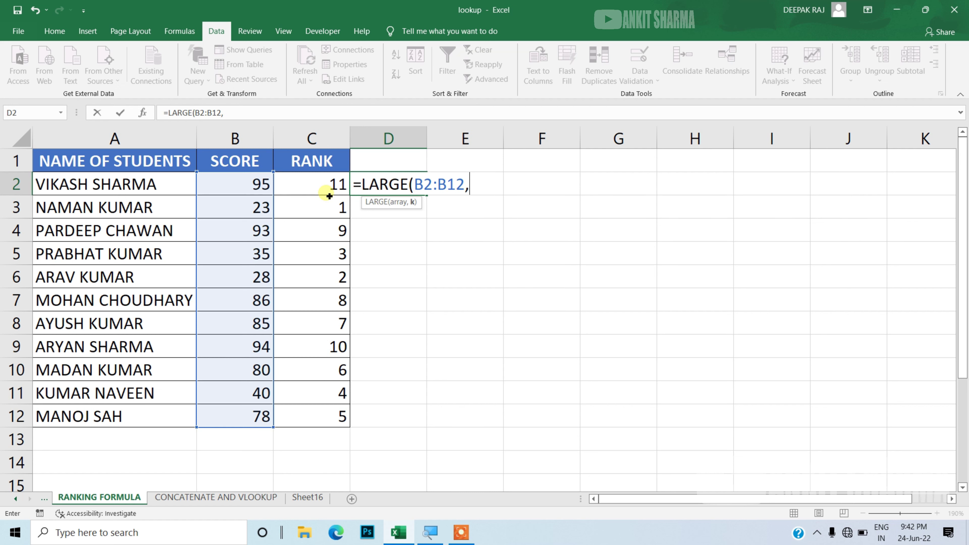
pyautogui.write('1')
pyautogui.write(')')
pyautogui.press('Return')
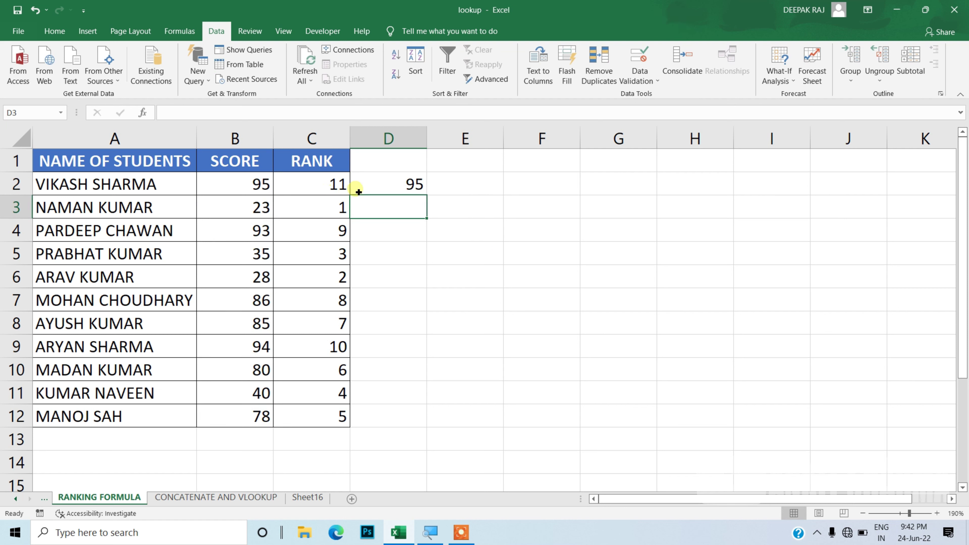
# Try position 2 in D2's LARGE formula to get the second-largest score.
pyautogui.doubleClick(368, 189)
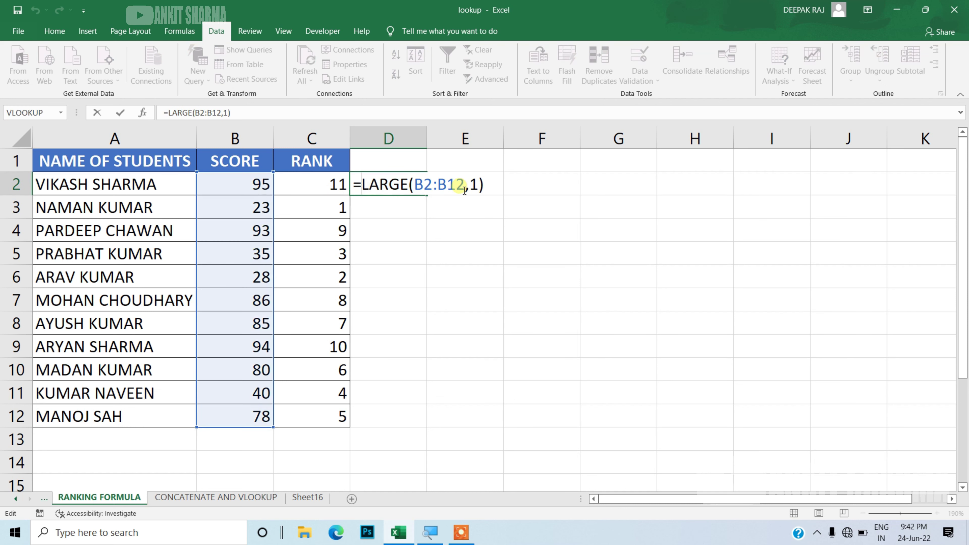
pyautogui.click(479, 185)
pyautogui.press('BackSpace')
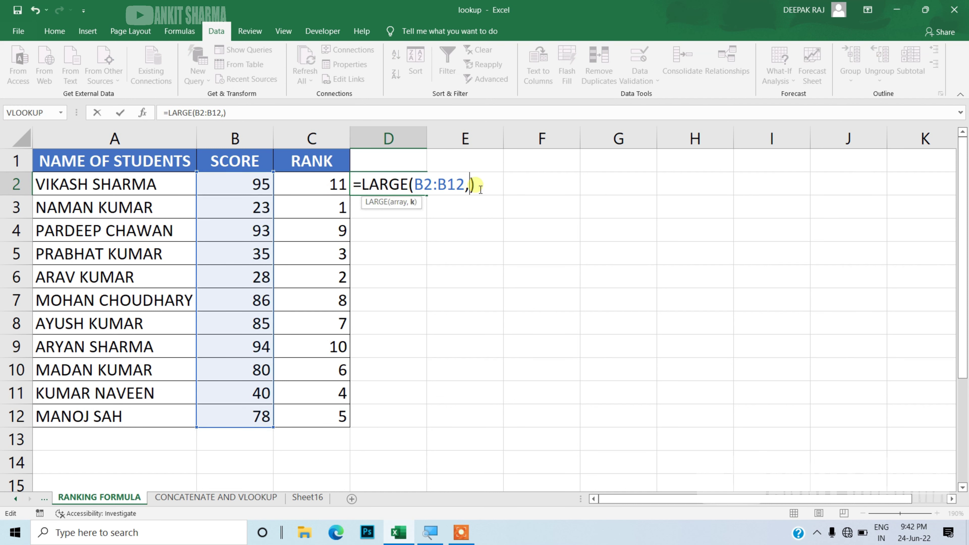
pyautogui.write('2')
pyautogui.press('Return')
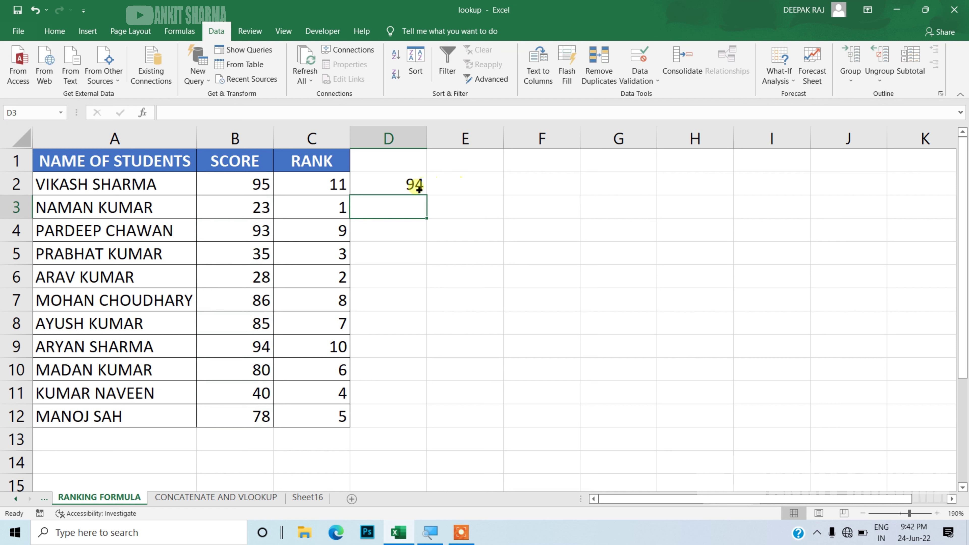
# Replace the position with ROW()-1, previewing ROW() with F9, so D2 shows 95.
pyautogui.doubleClick(418, 190)
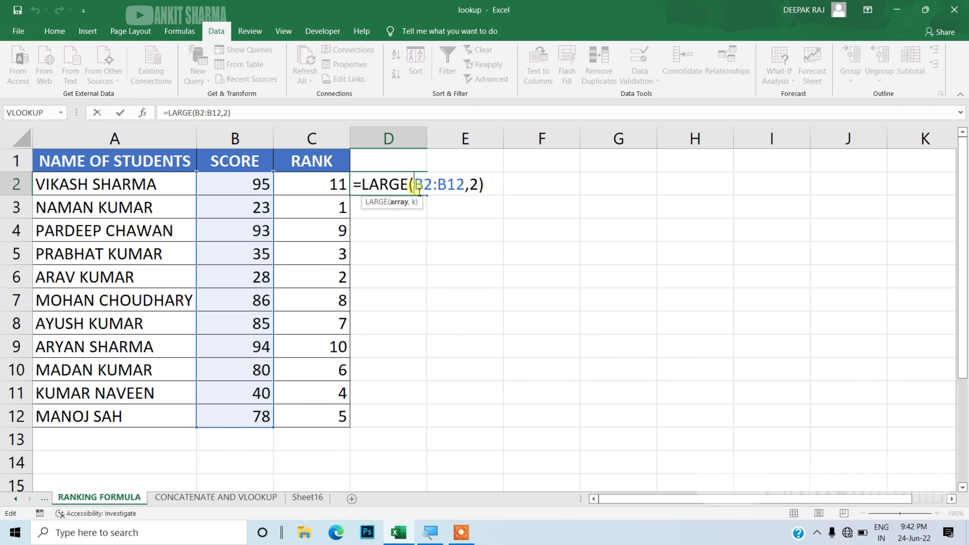
pyautogui.click(479, 186)
pyautogui.press('BackSpace')
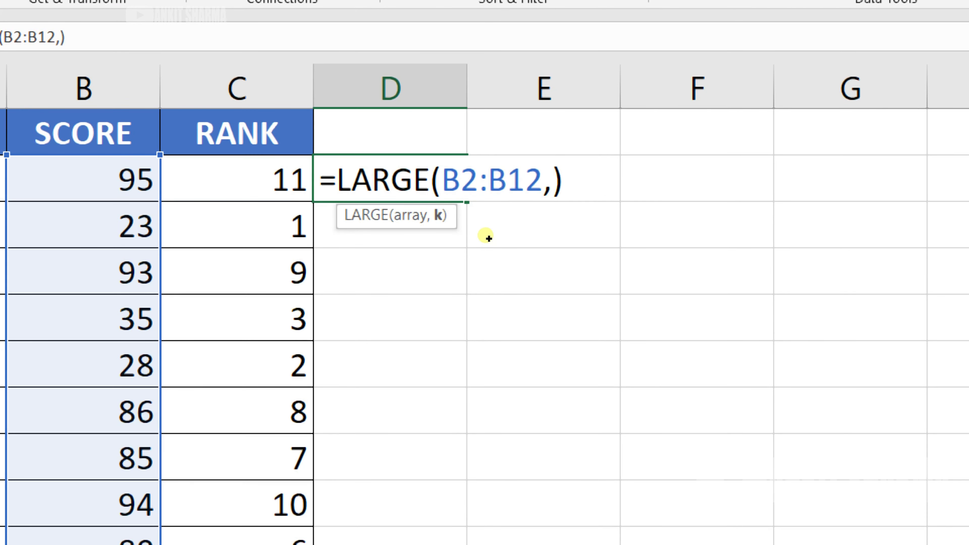
pyautogui.write('ROW')
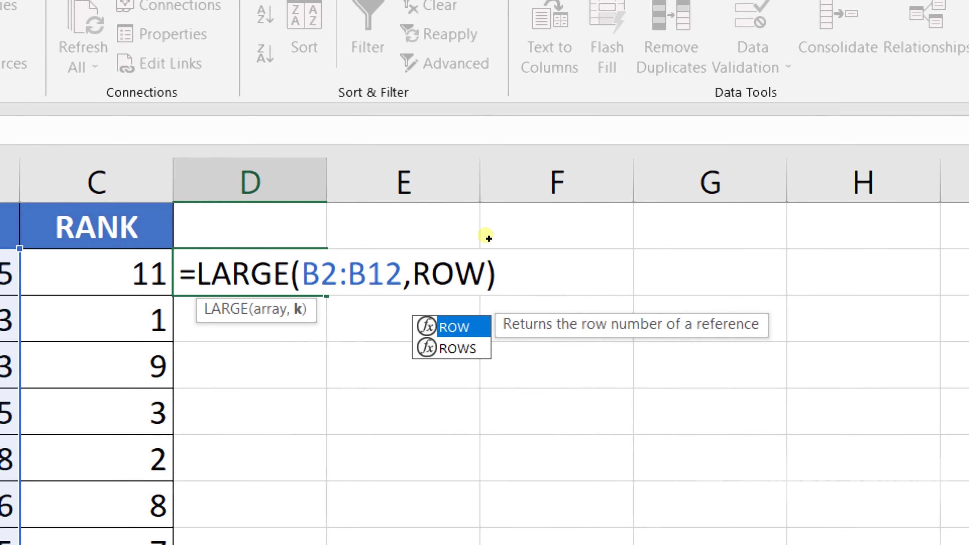
pyautogui.write('(')
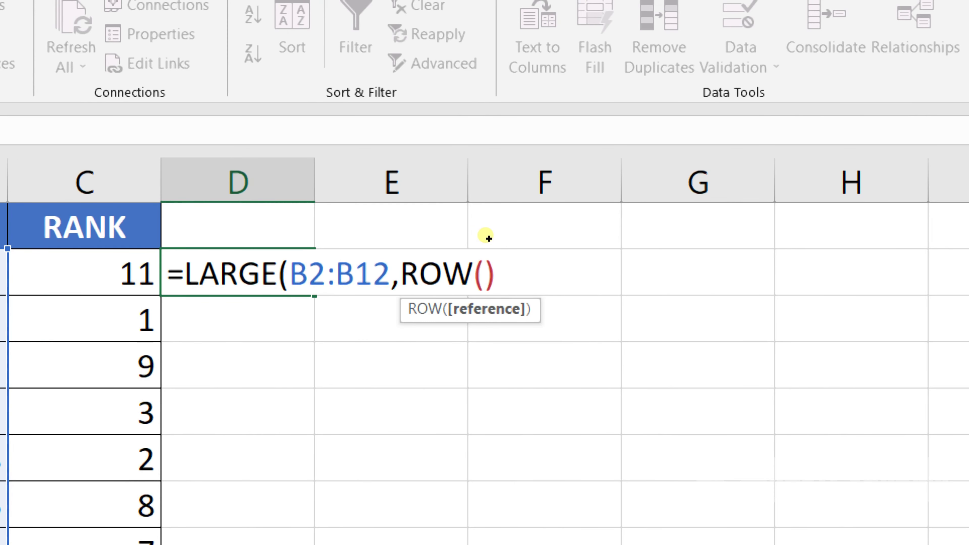
pyautogui.write(')')
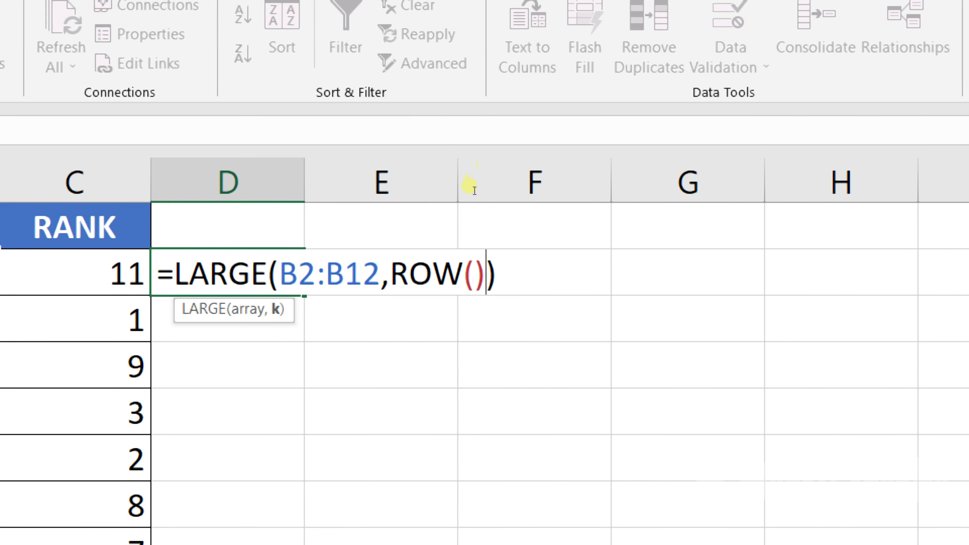
pyautogui.press('Left')
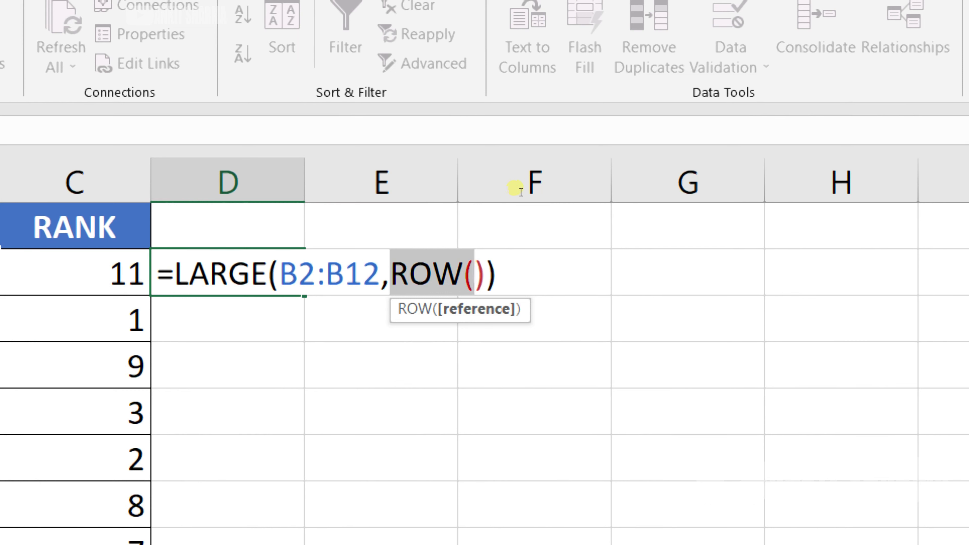
pyautogui.press('Left')
pyautogui.press('Left')
pyautogui.press('Left')
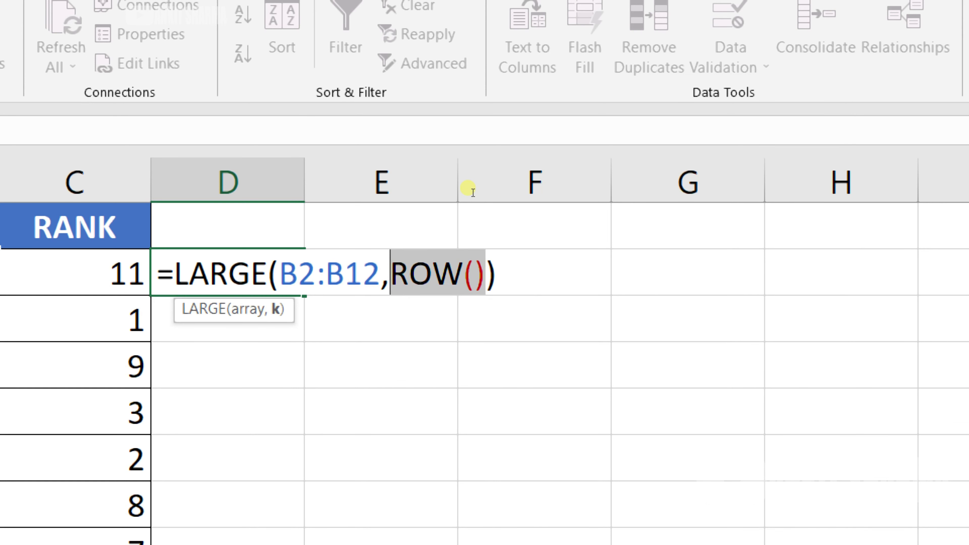
pyautogui.press('F9')
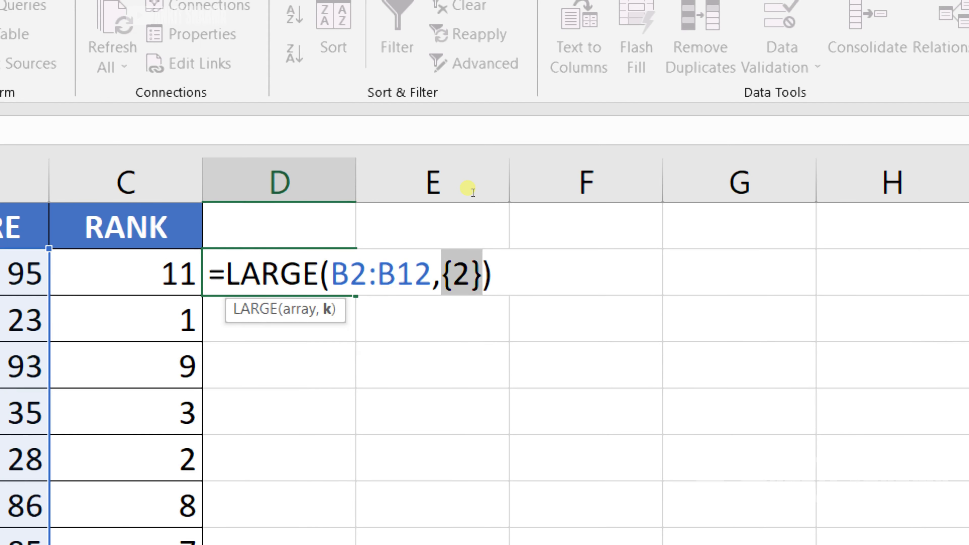
pyautogui.hotkey('ctrl', 'z')
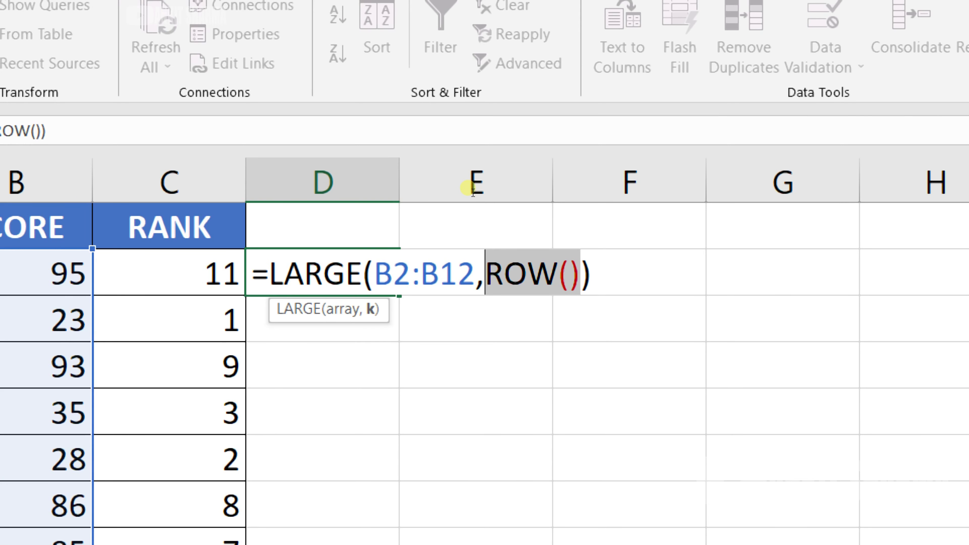
pyautogui.press('Left')
pyautogui.press('Right')
pyautogui.press('Right')
pyautogui.press('Right')
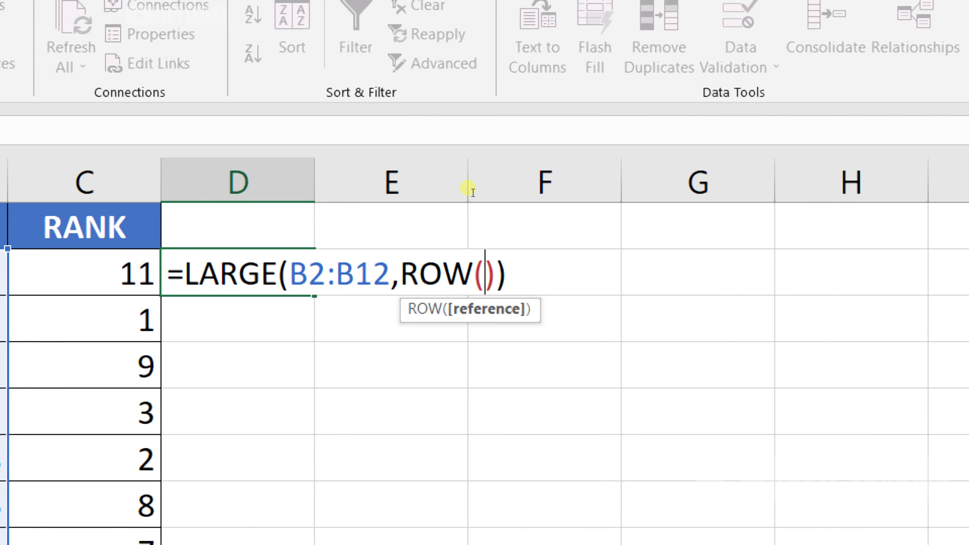
pyautogui.press('Right')
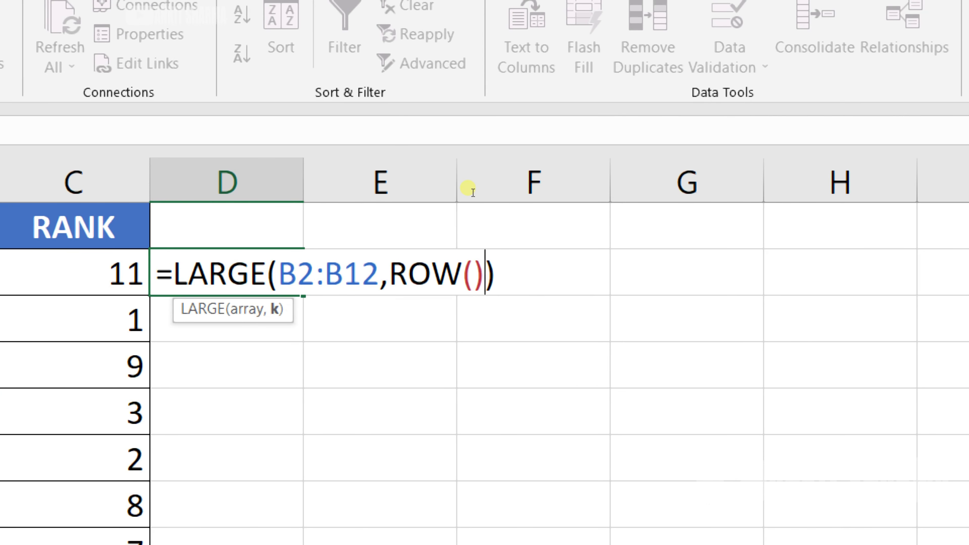
pyautogui.write('-1')
pyautogui.press('Return')
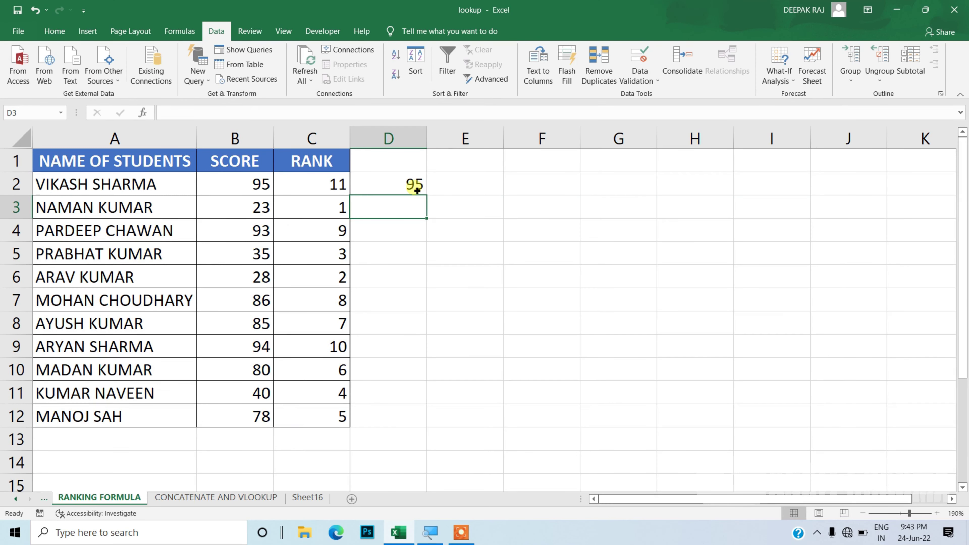
# Fill the ROW()-1 LARGE formula from D2 down to D12 and inspect D7's shifted range.
pyautogui.click(419, 188)
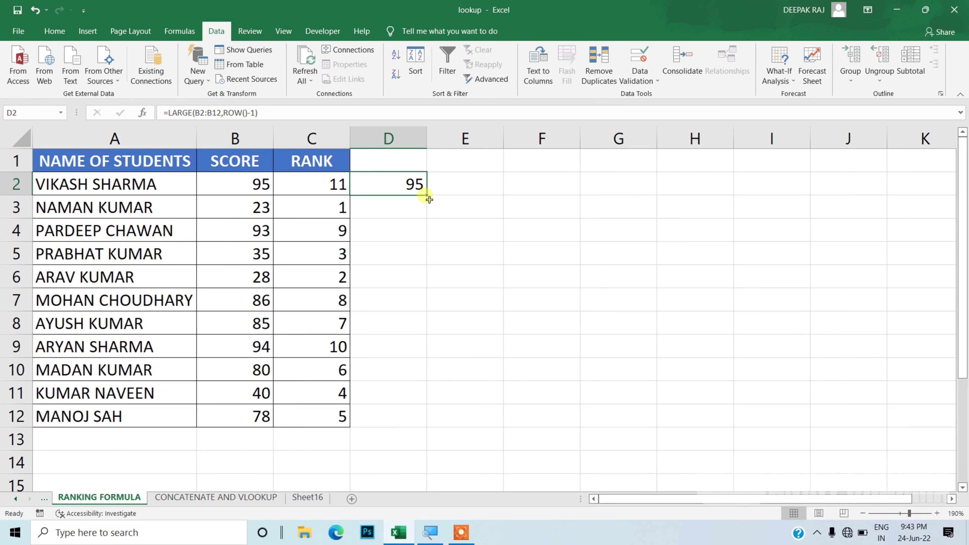
pyautogui.moveTo(425, 193); pyautogui.dragTo(403, 425)
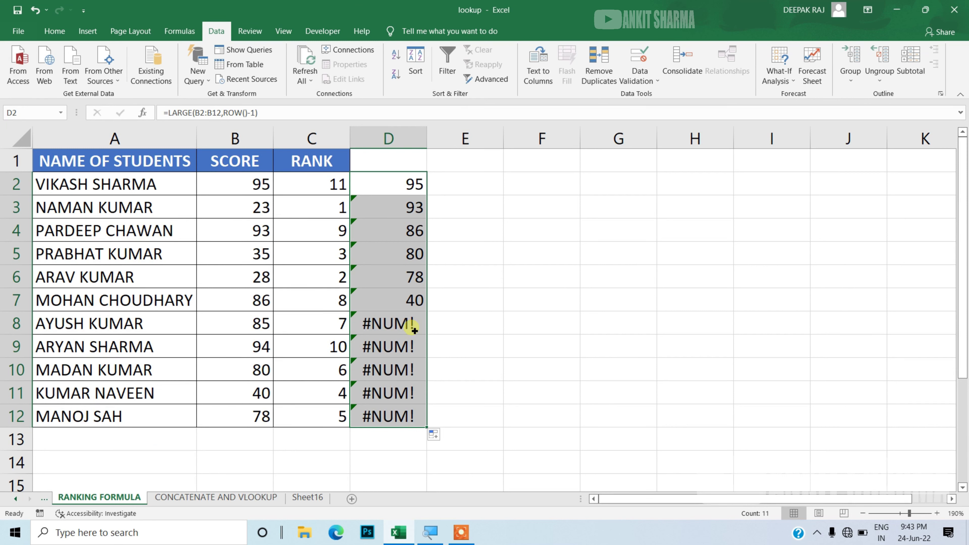
pyautogui.click(414, 305)
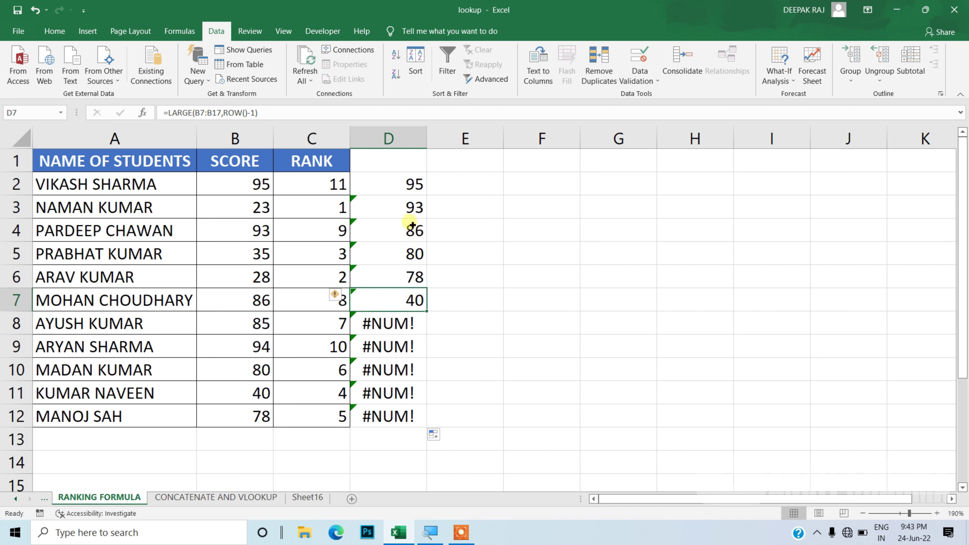
pyautogui.doubleClick(406, 185)
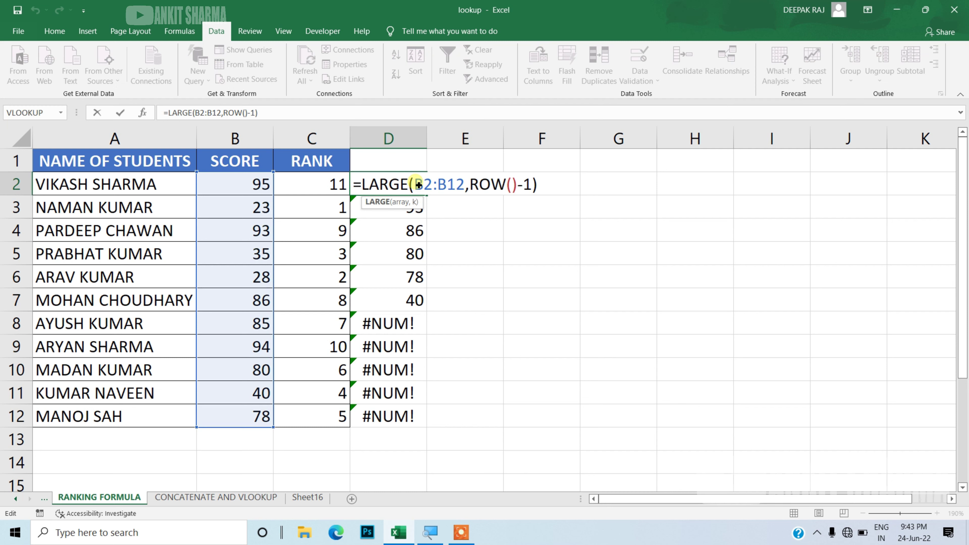
# After checking D8's #NUM! error, make D2's score range absolute: $B$2:$B$12.
pyautogui.doubleClick(403, 326)
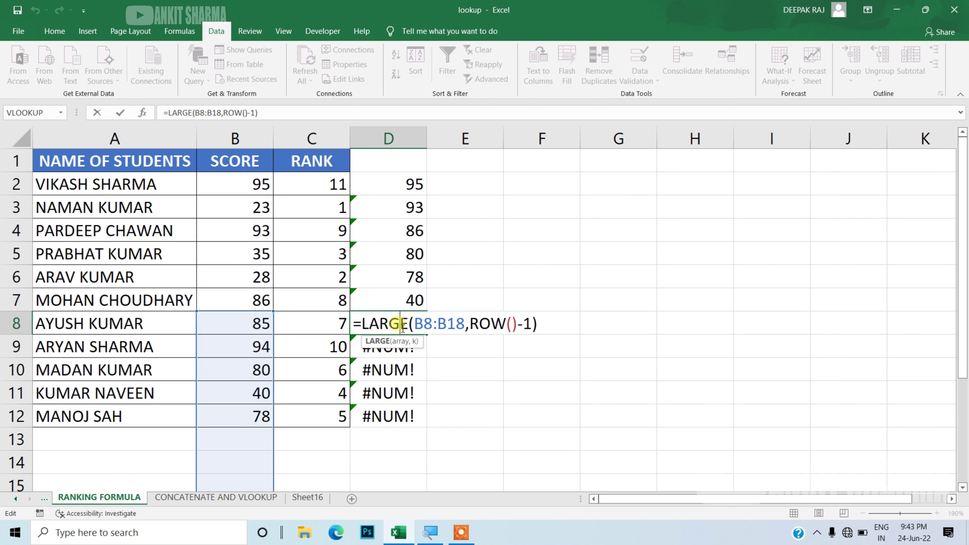
pyautogui.click(406, 183)
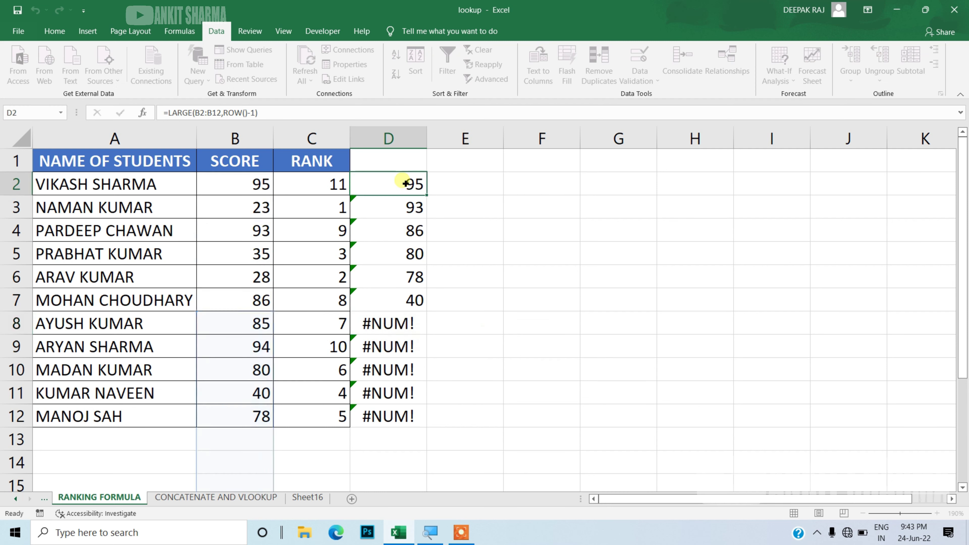
pyautogui.doubleClick(406, 184)
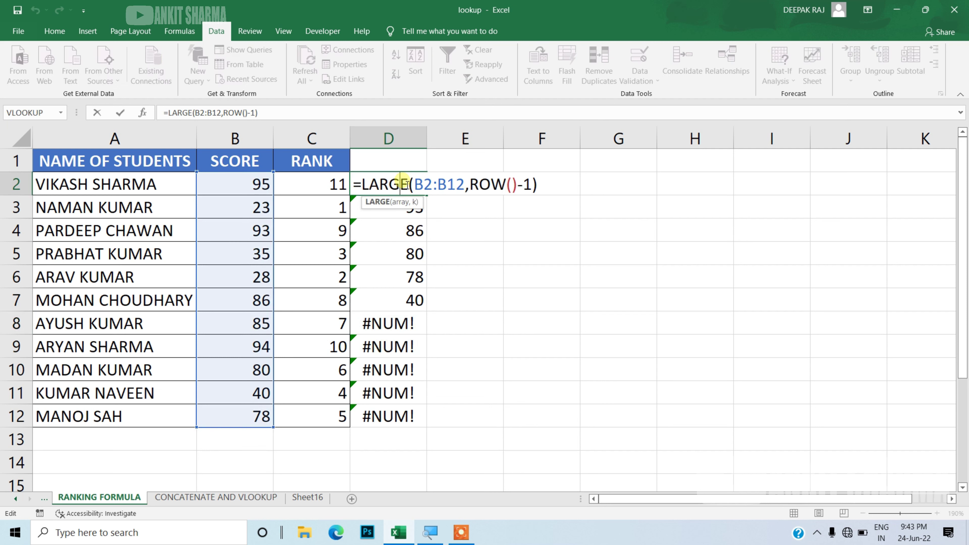
pyautogui.doubleClick(426, 189)
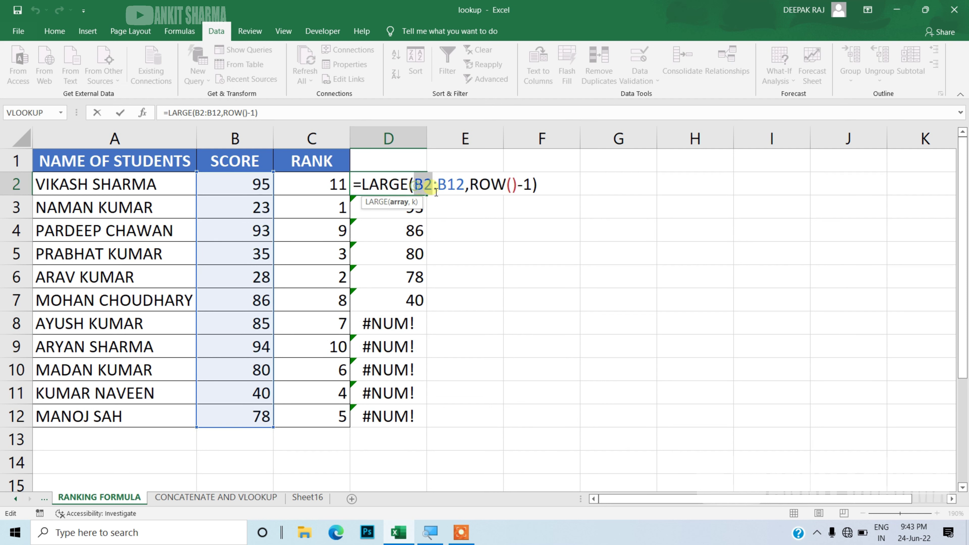
pyautogui.moveTo(436, 191); pyautogui.dragTo(465, 189)
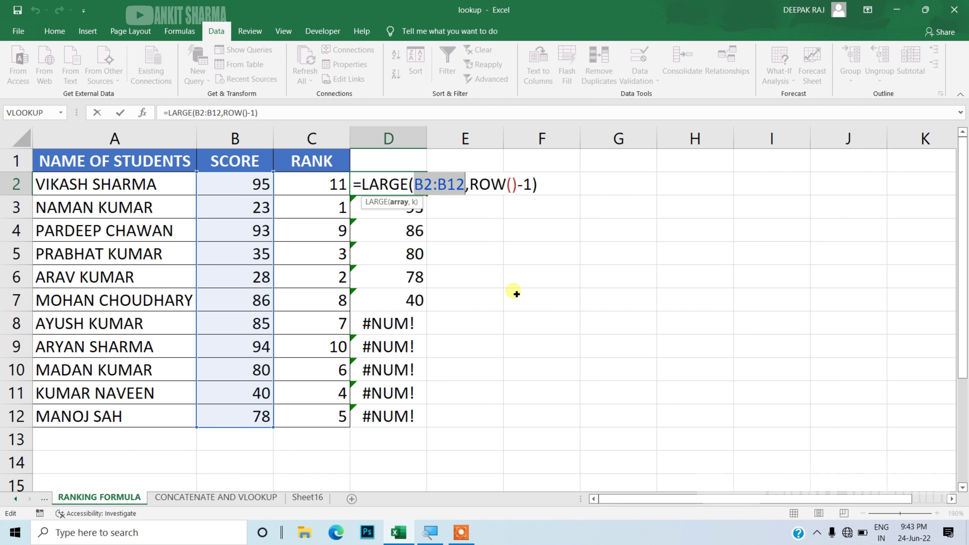
pyautogui.press('F4')
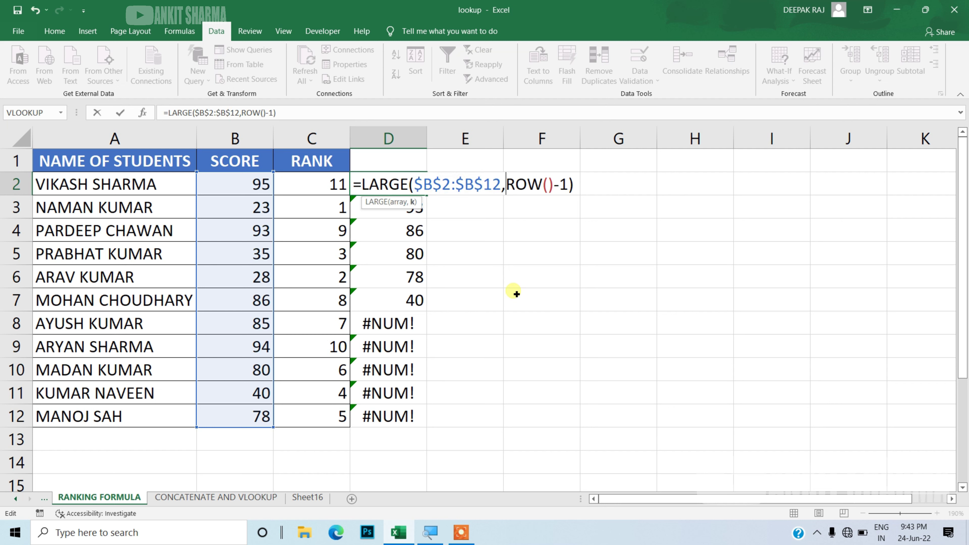
pyautogui.press('Return')
# Refill D2:D12 so the scores list from 95 down to 23.
pyautogui.click(418, 189)
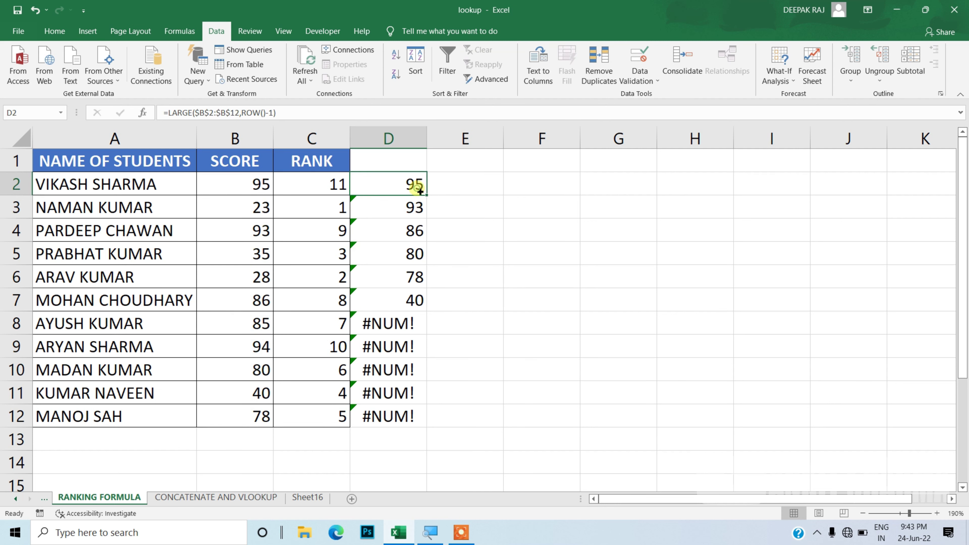
pyautogui.doubleClick(427, 196)
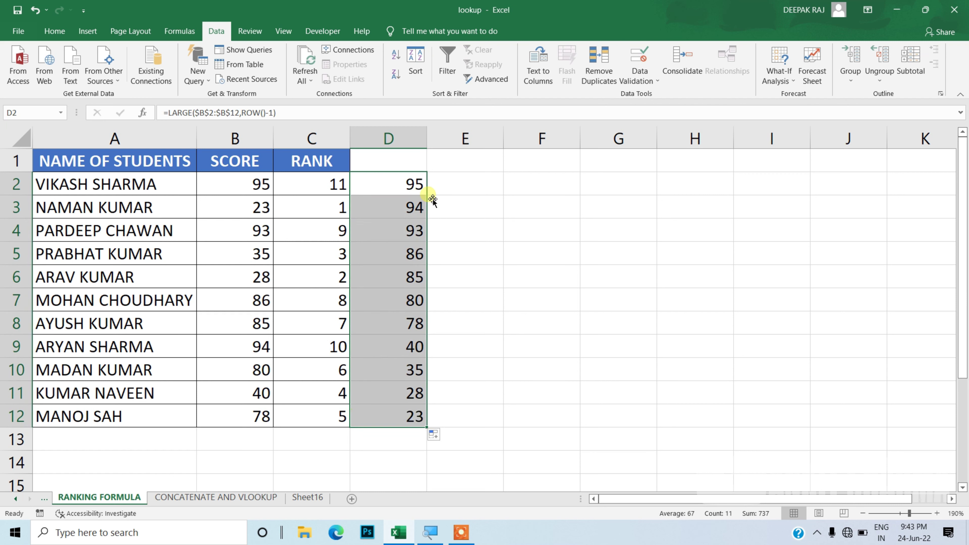
pyautogui.click(455, 199)
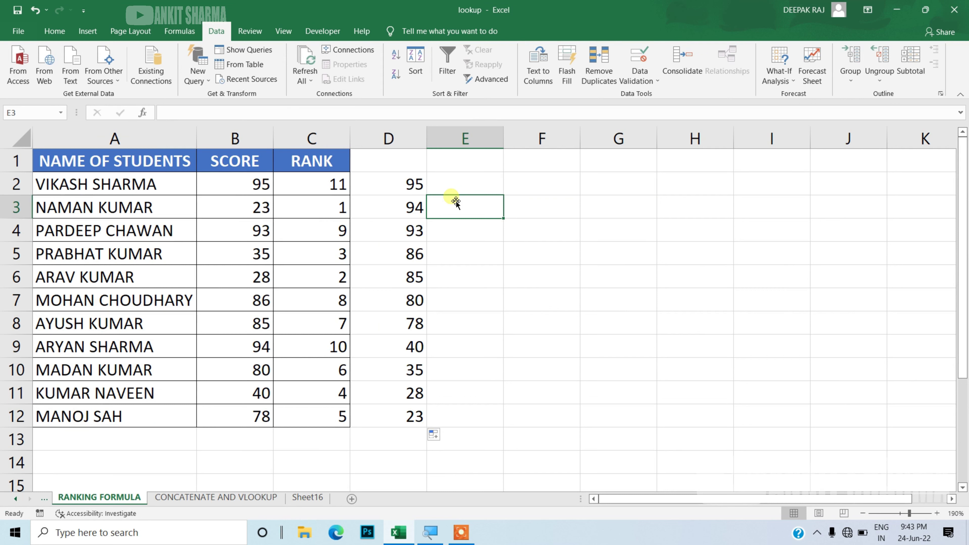
# Replace LARGE with SMALL in D2's formula.
pyautogui.doubleClick(417, 187)
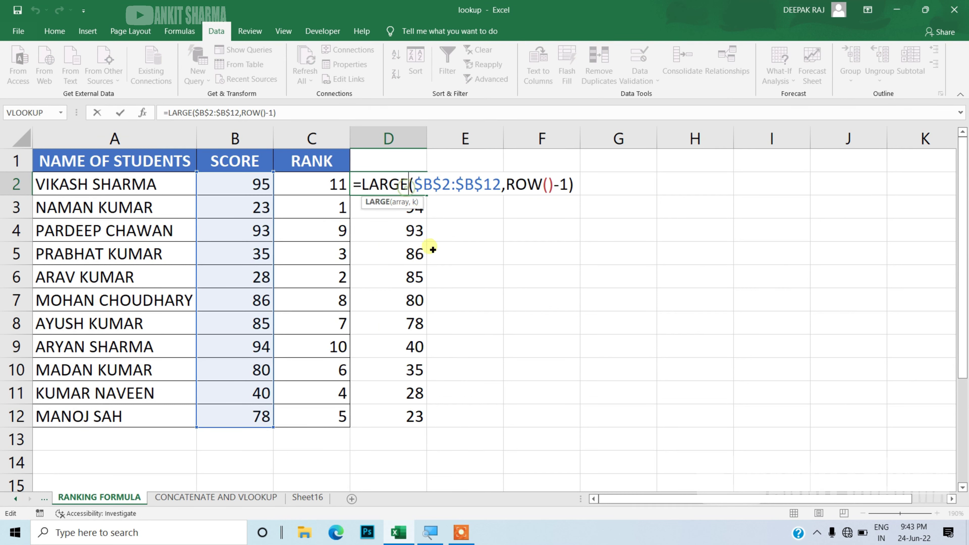
pyautogui.press('BackSpace')
pyautogui.press('BackSpace')
pyautogui.press('BackSpace')
pyautogui.press('BackSpace')
pyautogui.press('BackSpace')
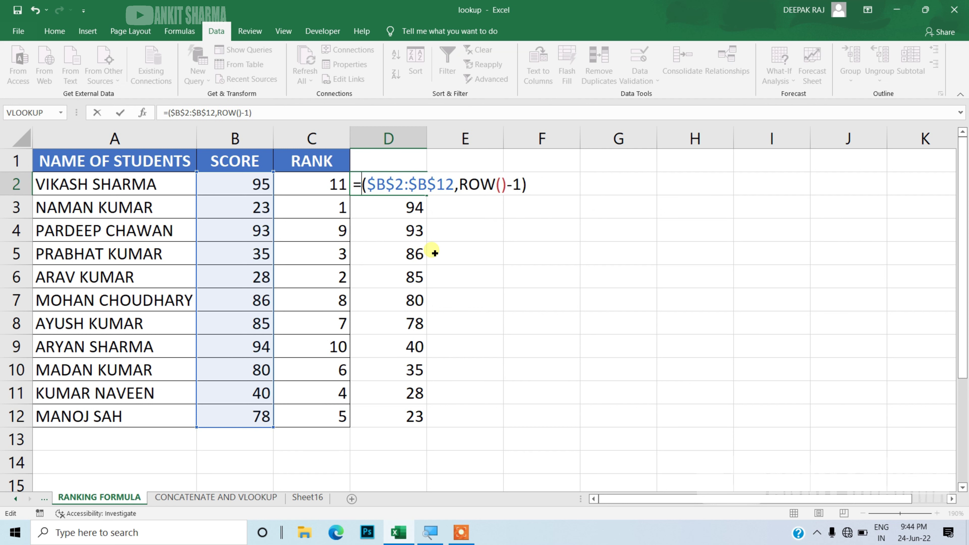
pyautogui.write('SMAI;')
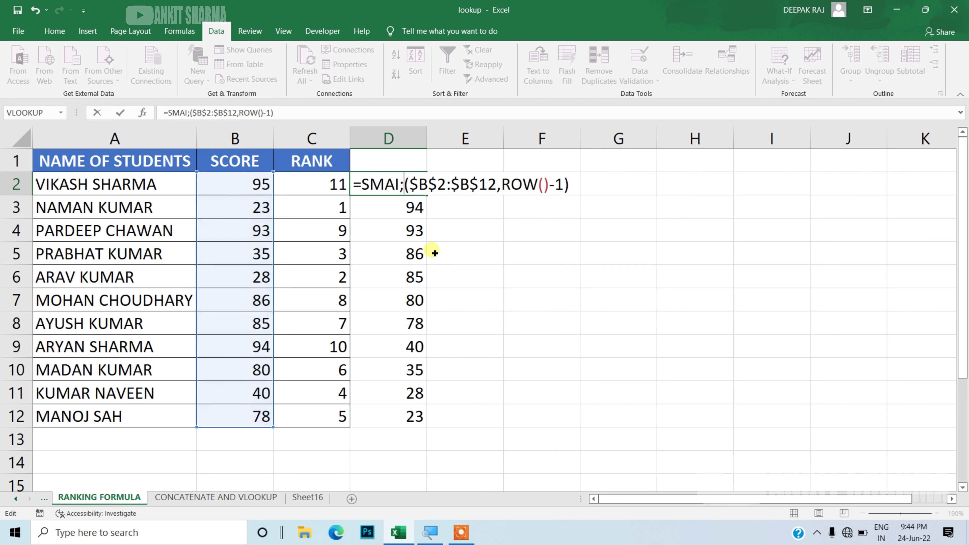
pyautogui.write(';')
pyautogui.press('BackSpace')
pyautogui.press('BackSpace')
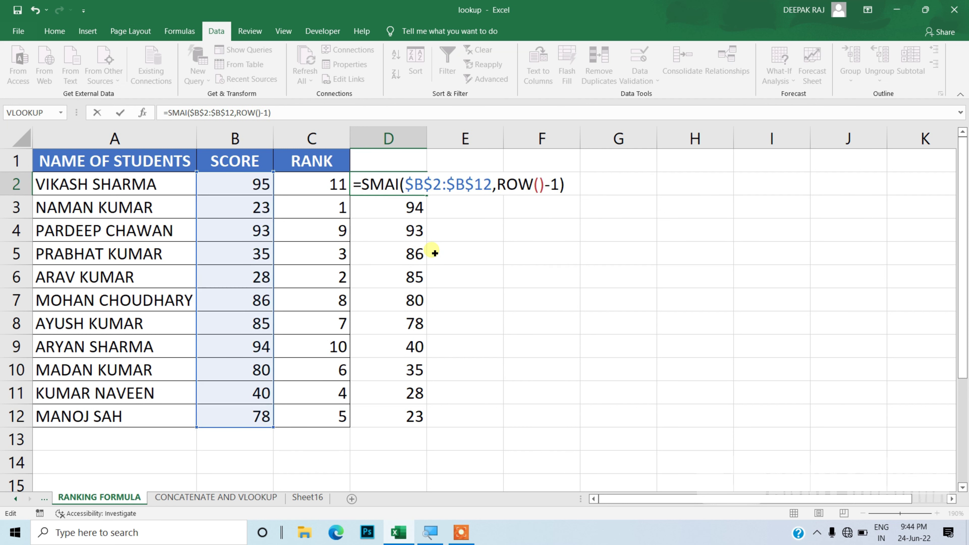
pyautogui.write('L')
pyautogui.press('BackSpace')
pyautogui.press('BackSpace')
pyautogui.write('LL')
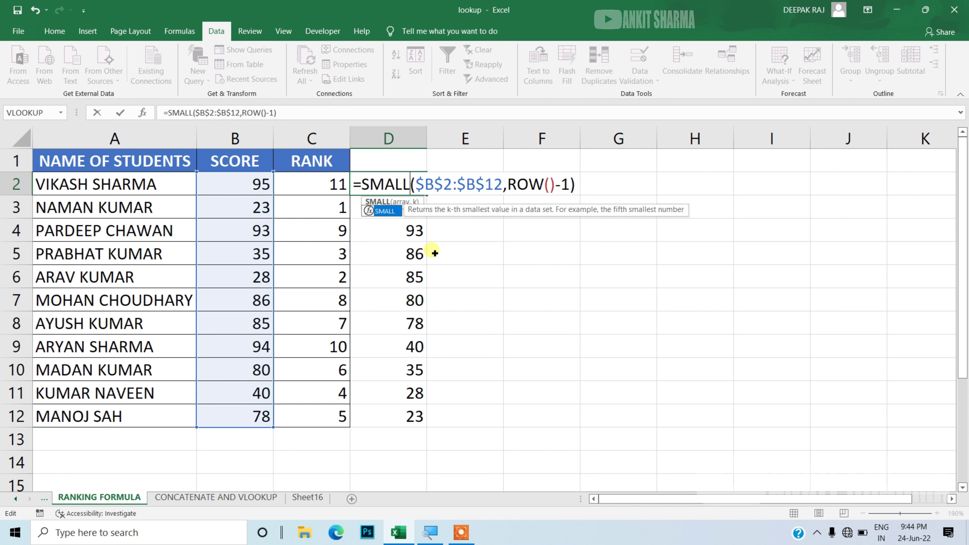
pyautogui.press('Return')
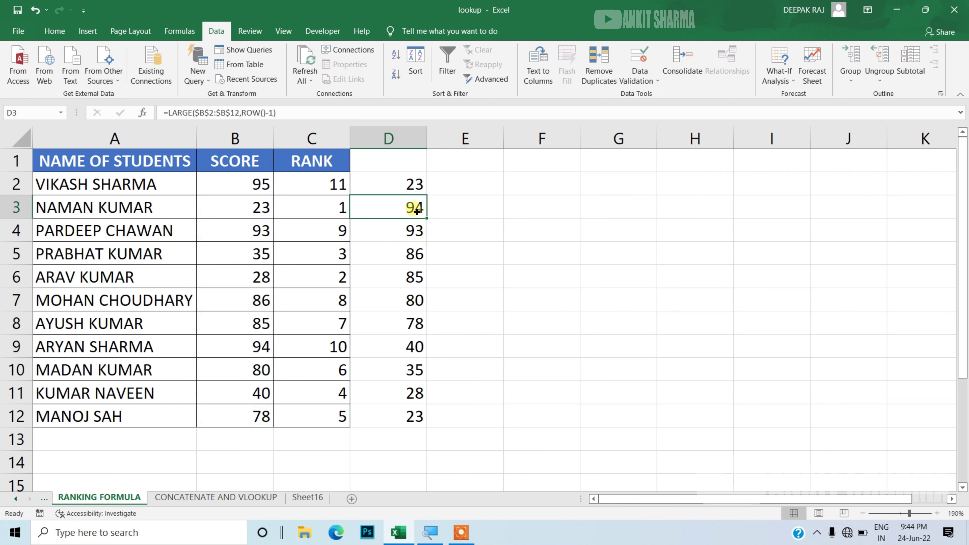
# Refill D2:D12 with the SMALL formula, listing scores ascending from 23 to 95.
pyautogui.click(407, 190)
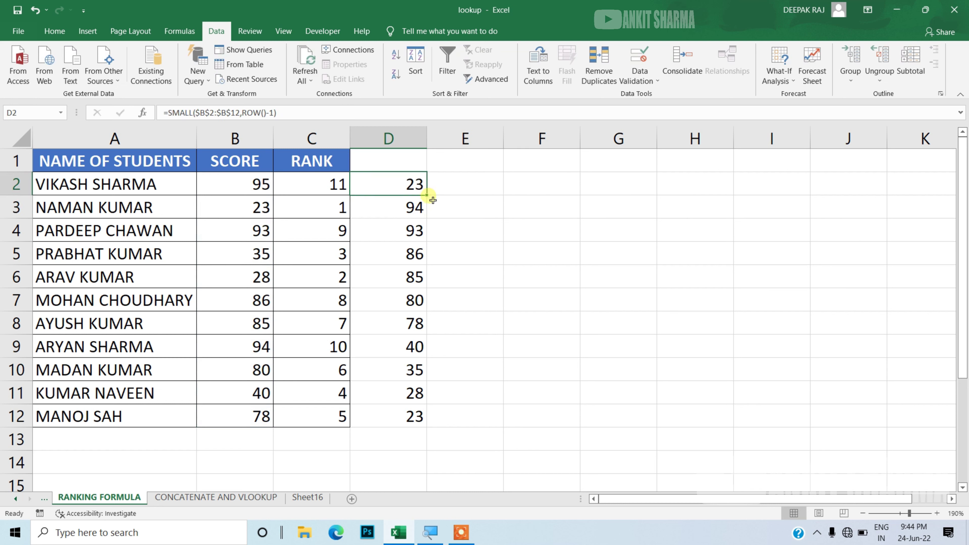
pyautogui.moveTo(429, 200); pyautogui.dragTo(429, 427)
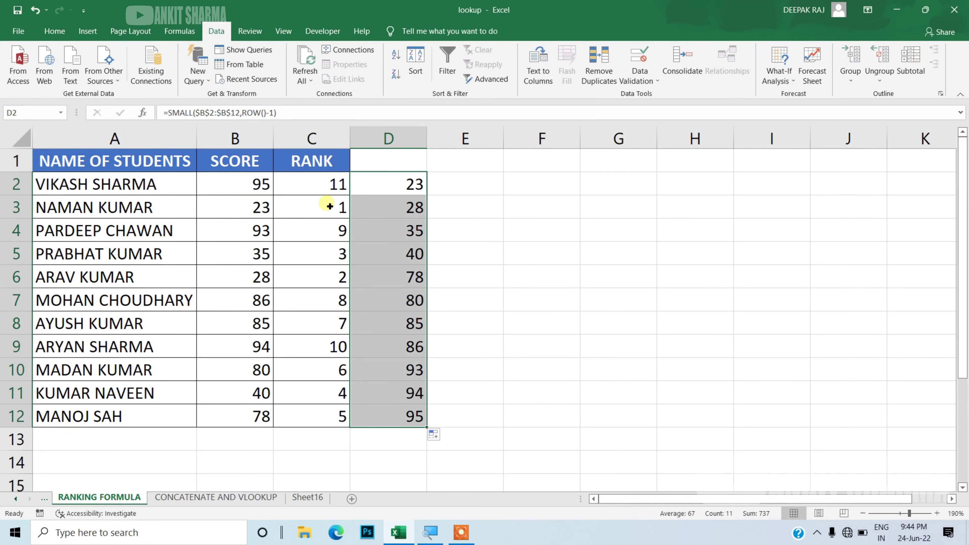
pyautogui.click(330, 210)
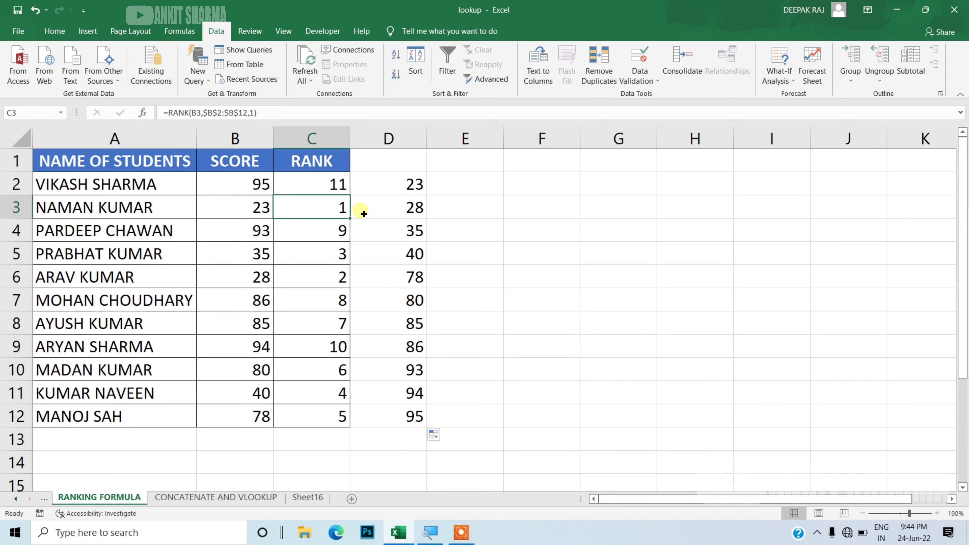
# Delete the ascending order value 1 from C2's RANK formula.
pyautogui.doubleClick(328, 187)
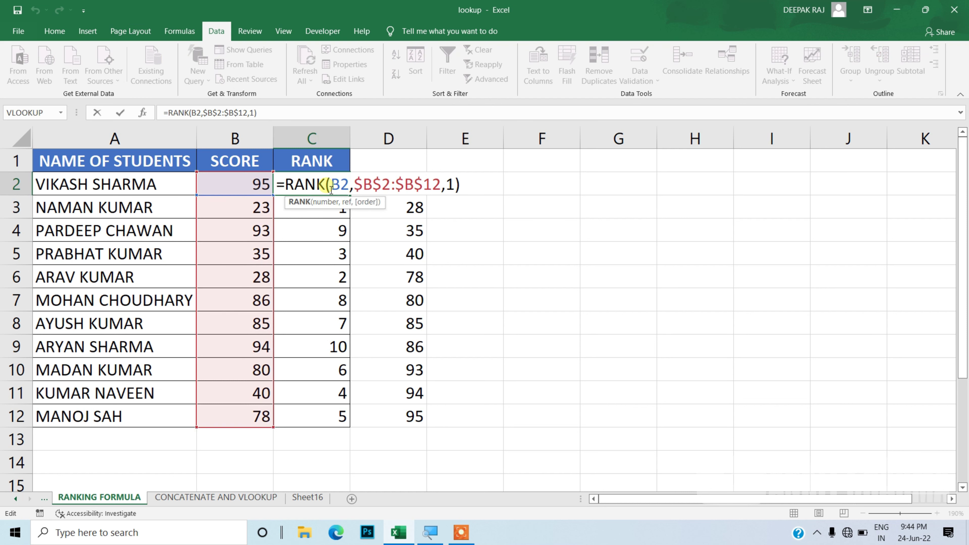
pyautogui.click(456, 186)
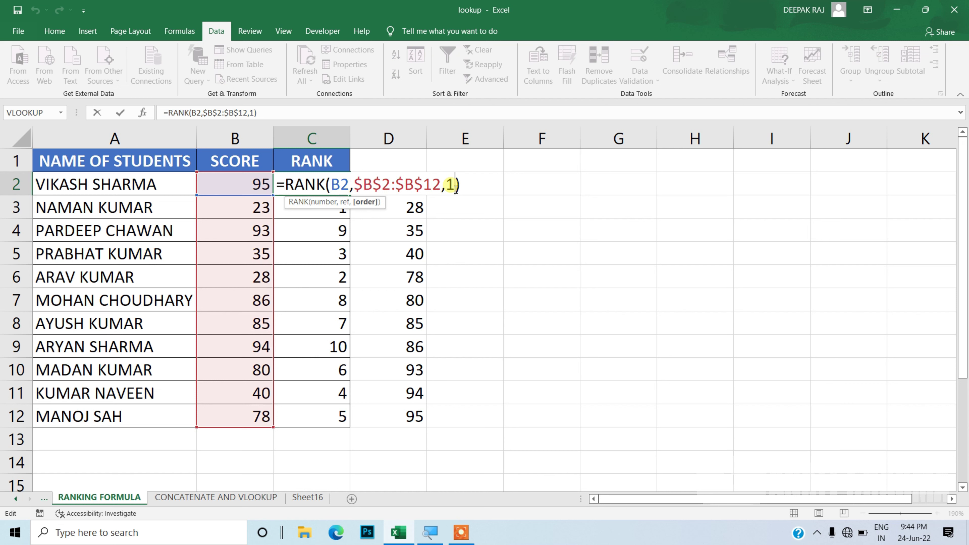
pyautogui.press('BackSpace')
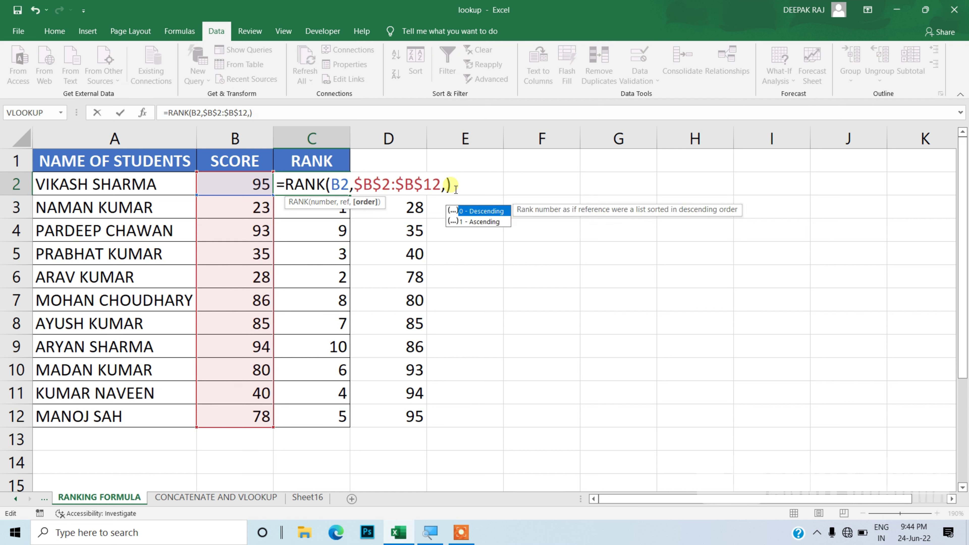
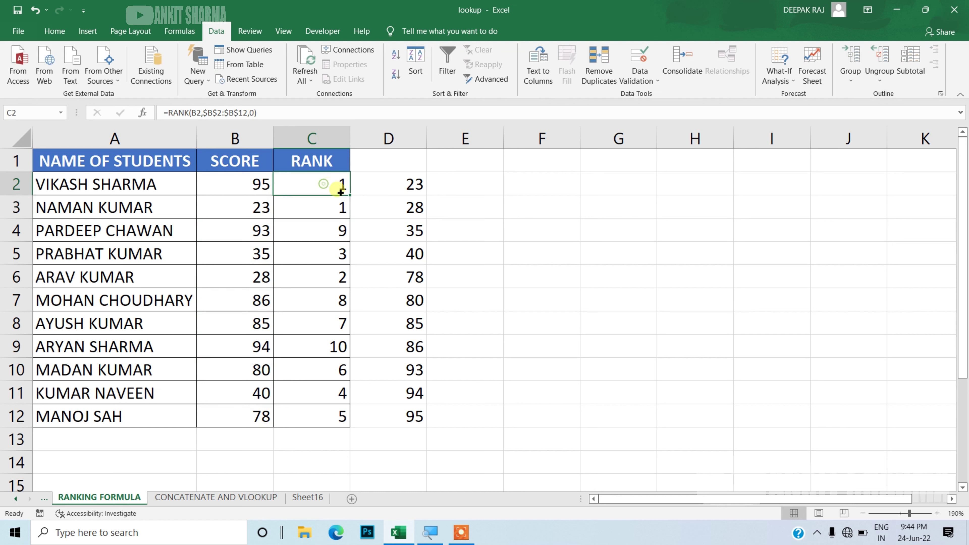
# Fill =RANK(B2,$B$2:$B$12,0) from C2 down to C12, then check one student's rank.
pyautogui.moveTo(351, 198)
pyautogui.mouseDown()
pyautogui.moveTo(339, 391)
pyautogui.moveTo(352, 426)
pyautogui.mouseUp()
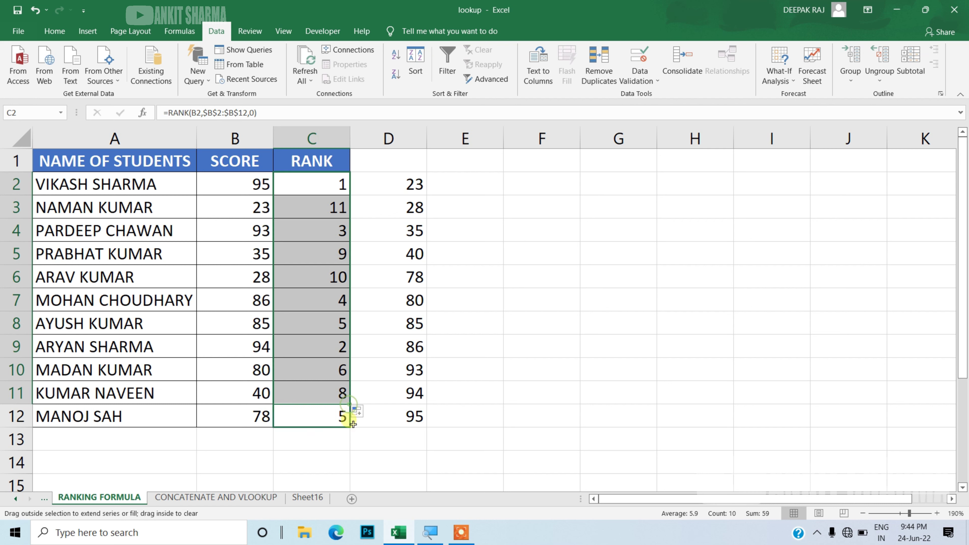
pyautogui.click(474, 317)
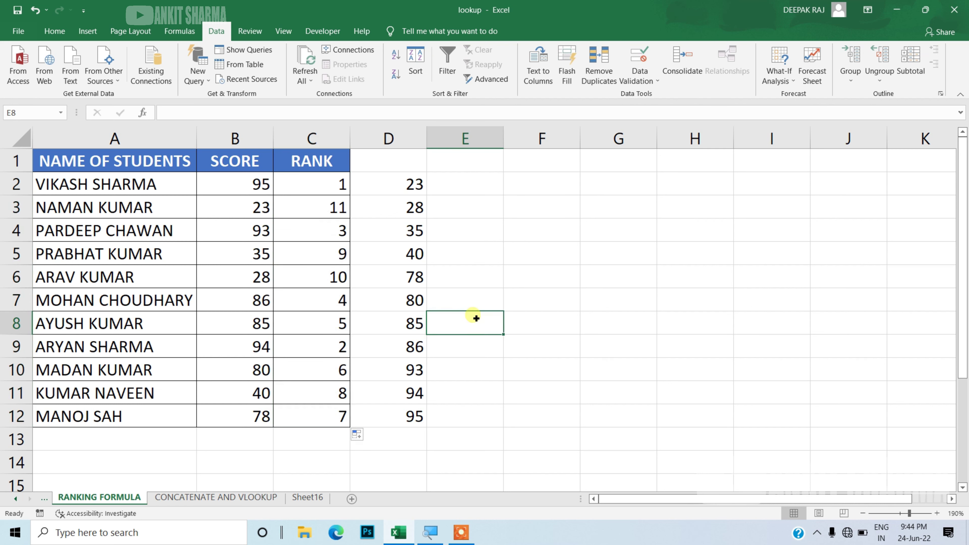
pyautogui.click(16, 208)
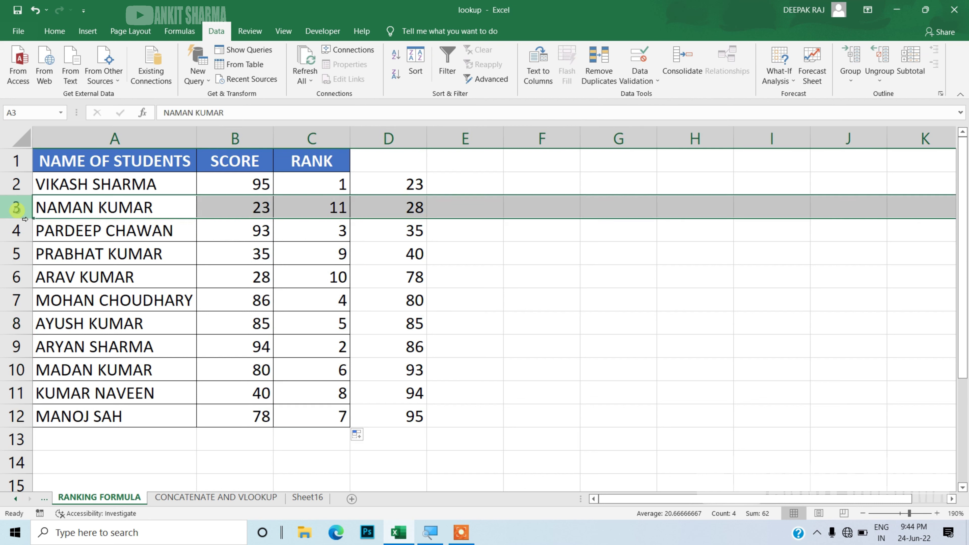
pyautogui.click(496, 263)
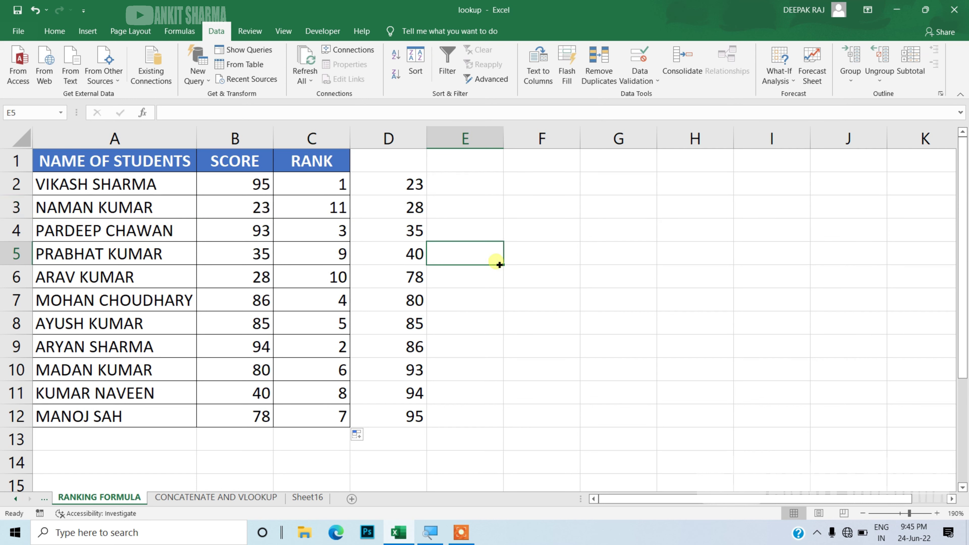